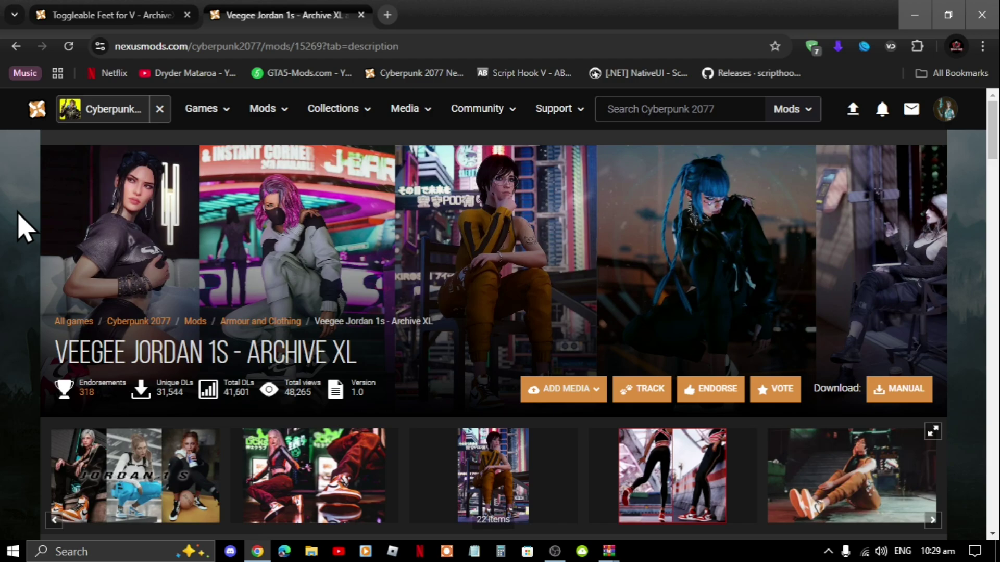
Review the Requirements section in the description of the Veegee Jordan 1s - Archive XL mod
scroll(23, 227, "down", 6)
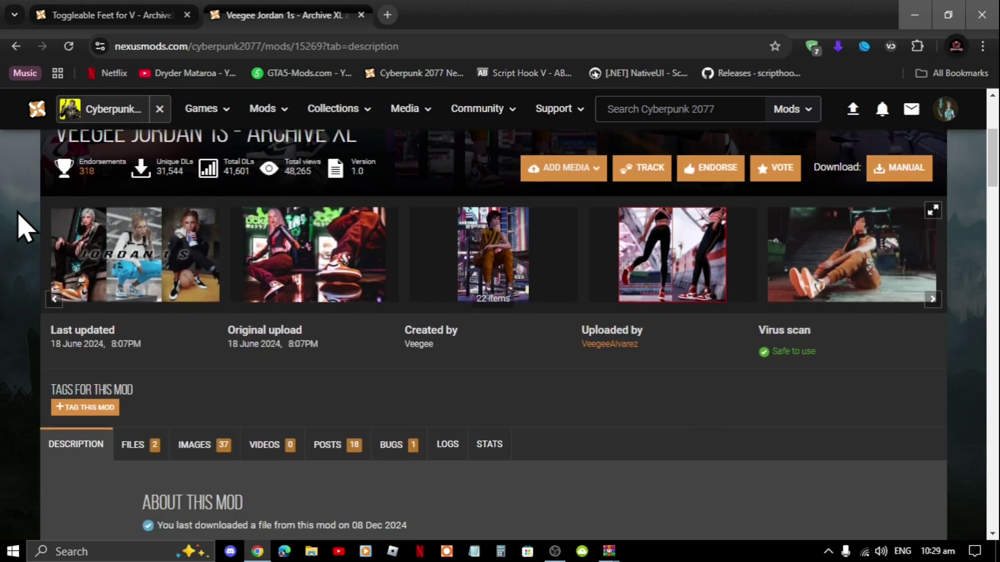
scroll(23, 228, "down", 6)
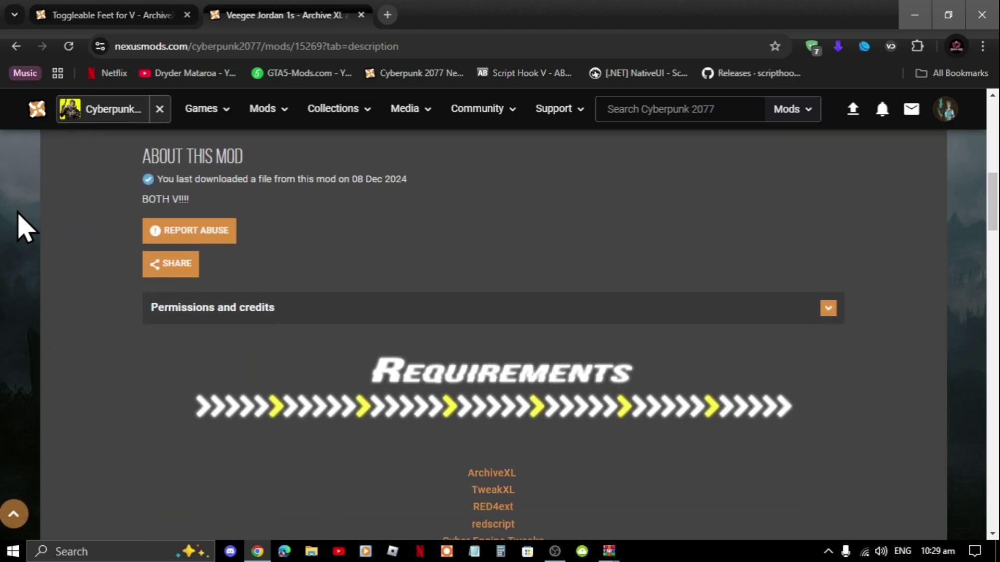
scroll(24, 228, "down", 2)
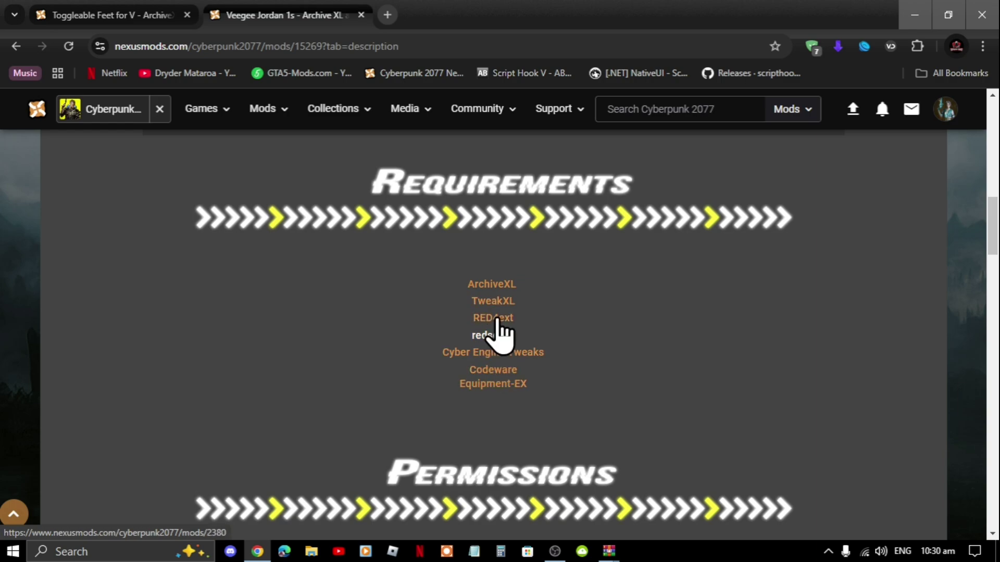
scroll(129, 330, "up", 4)
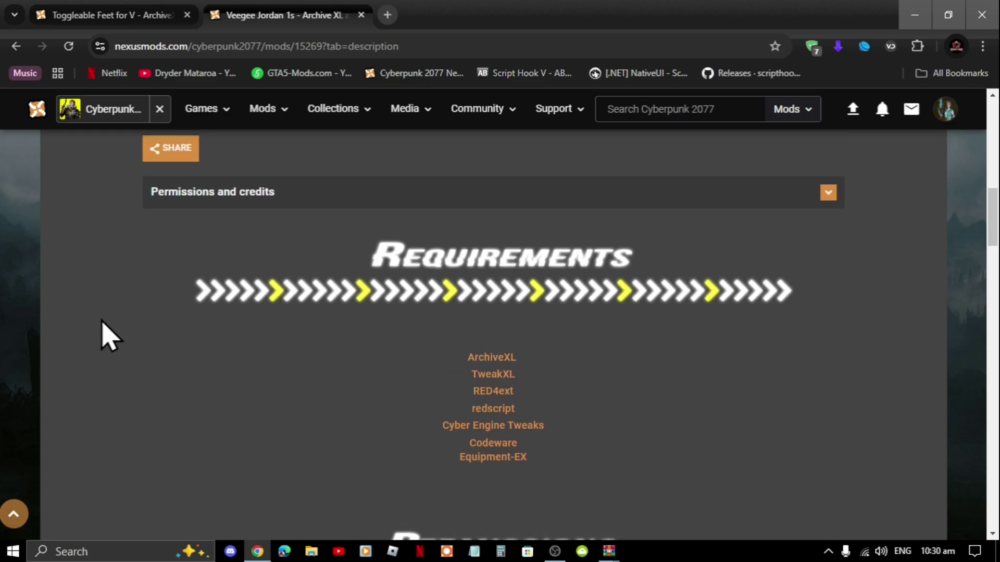
scroll(49, 341, "up", 6)
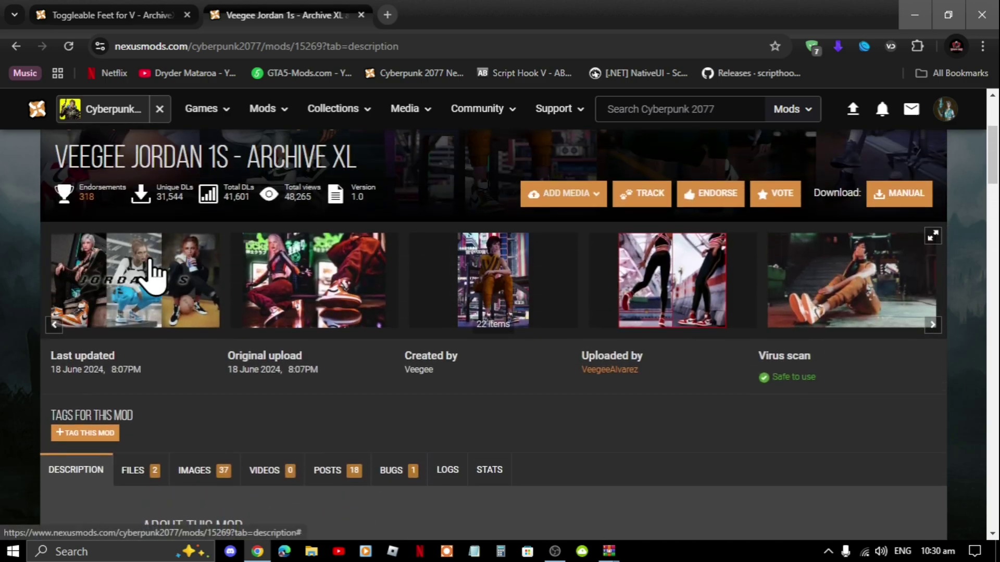
Look through the first seven preview images in the Veegee Jordan 1s mod's gallery, then close the gallery
left_click(148, 271)
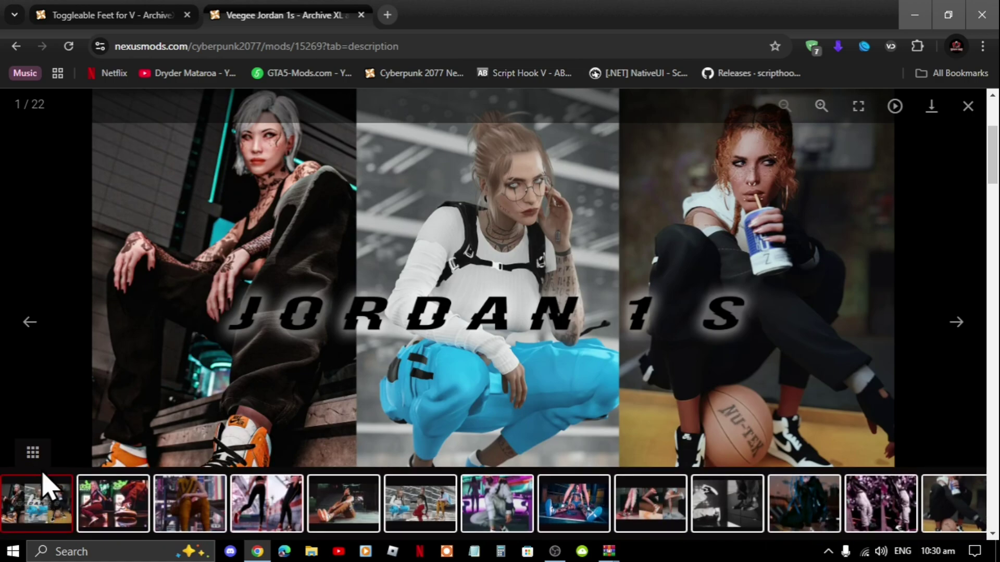
left_click(33, 454)
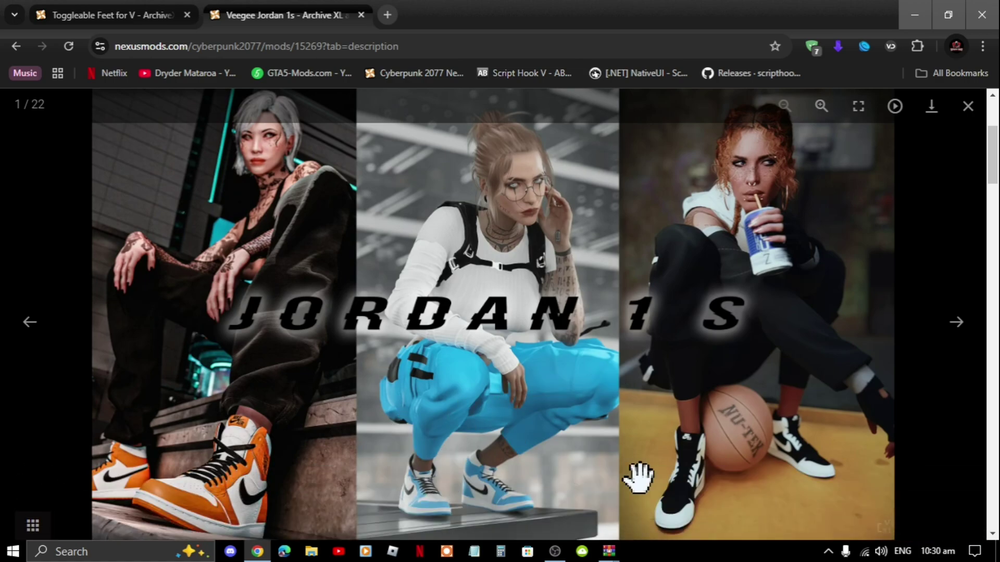
left_click(961, 324)
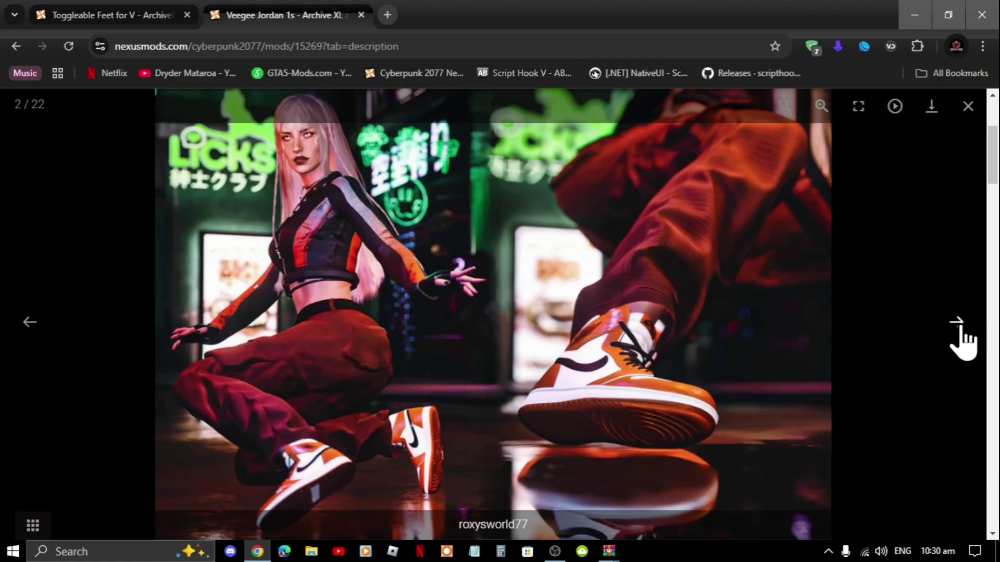
left_click(962, 323)
left_click(962, 324)
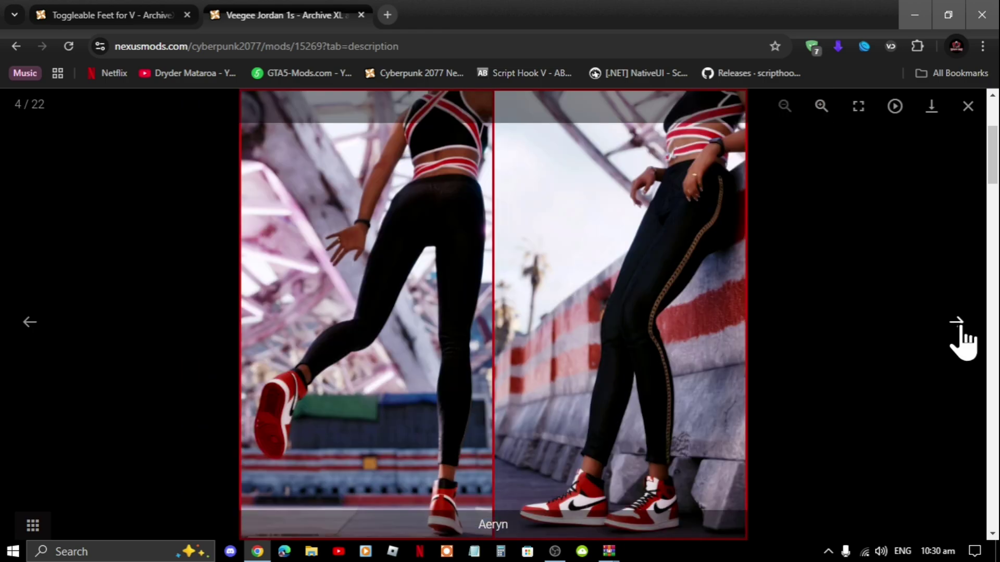
left_click(962, 324)
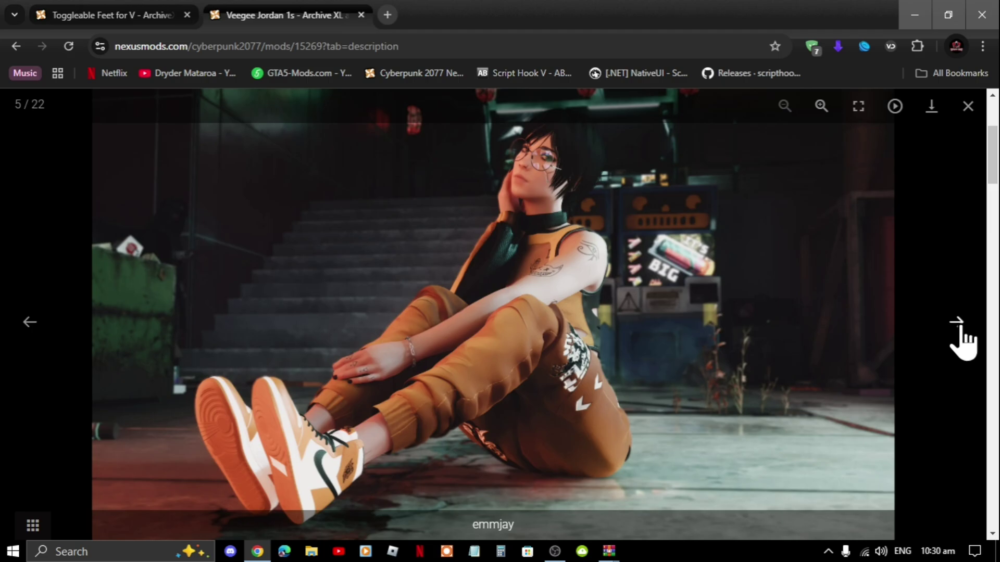
left_click(962, 324)
left_click(962, 324)
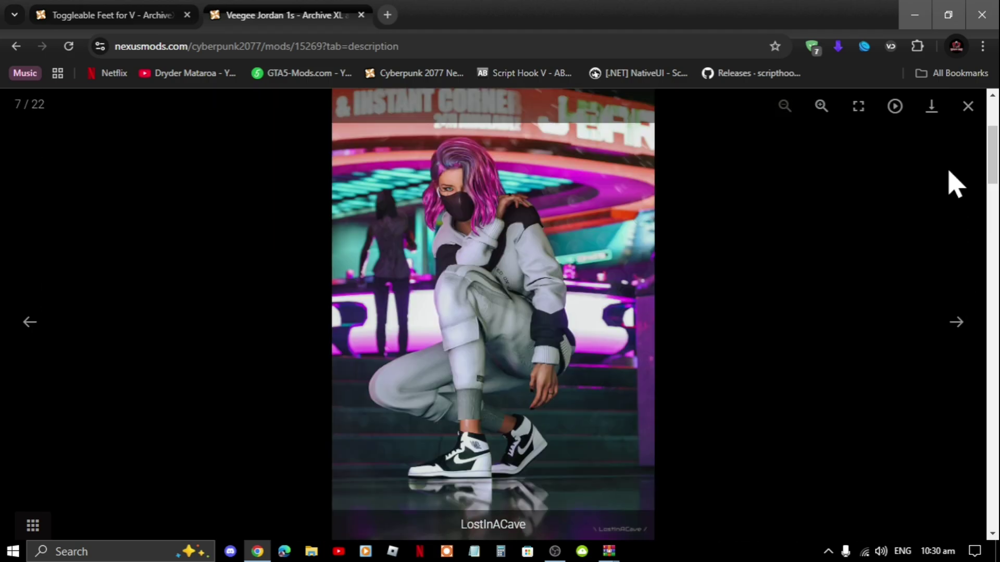
left_click(967, 107)
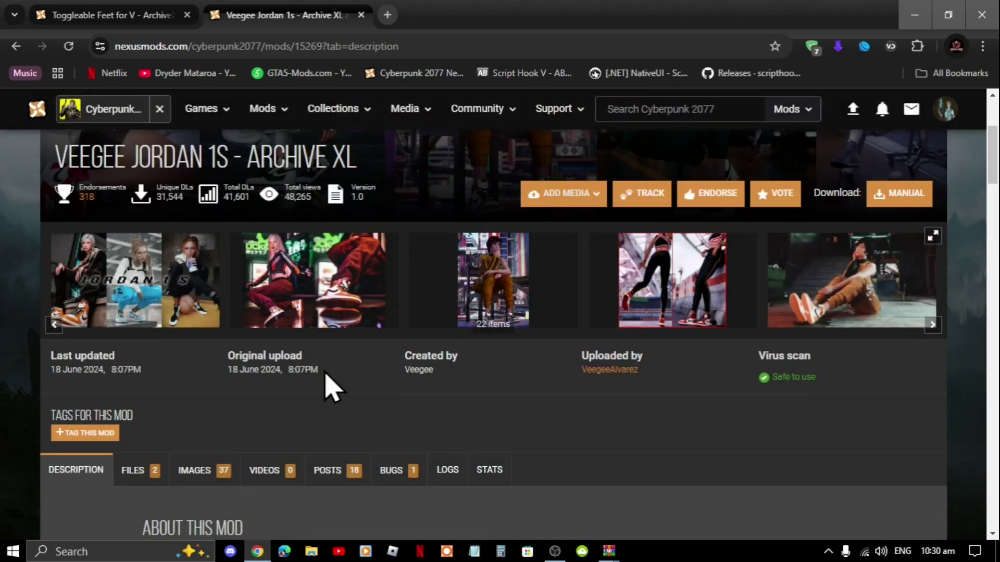
Open the manual download page for the Veegee Jordan 1s_fem file and show its download type options
scroll(326, 384, "down", 2)
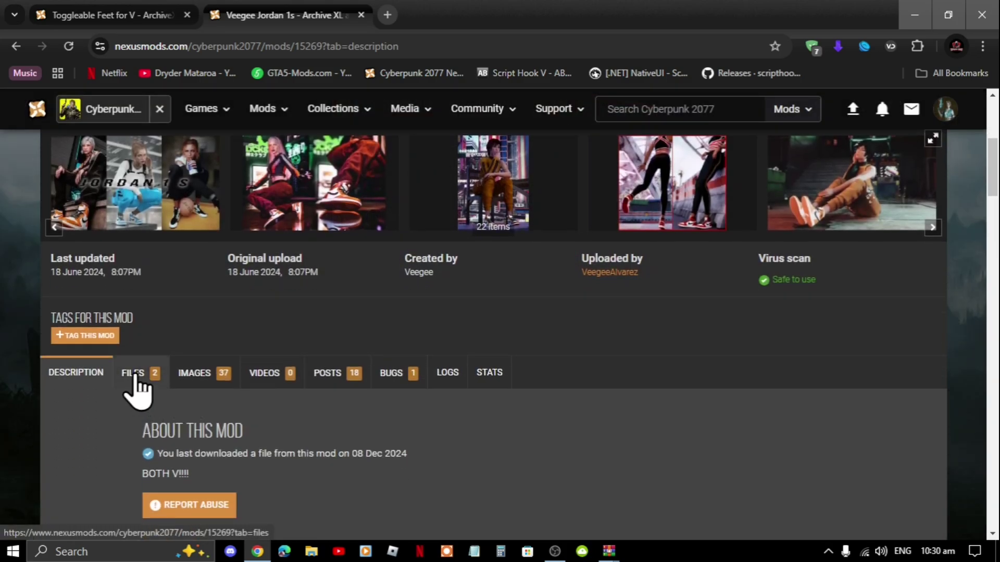
left_click(136, 374)
scroll(137, 390, "down", 3)
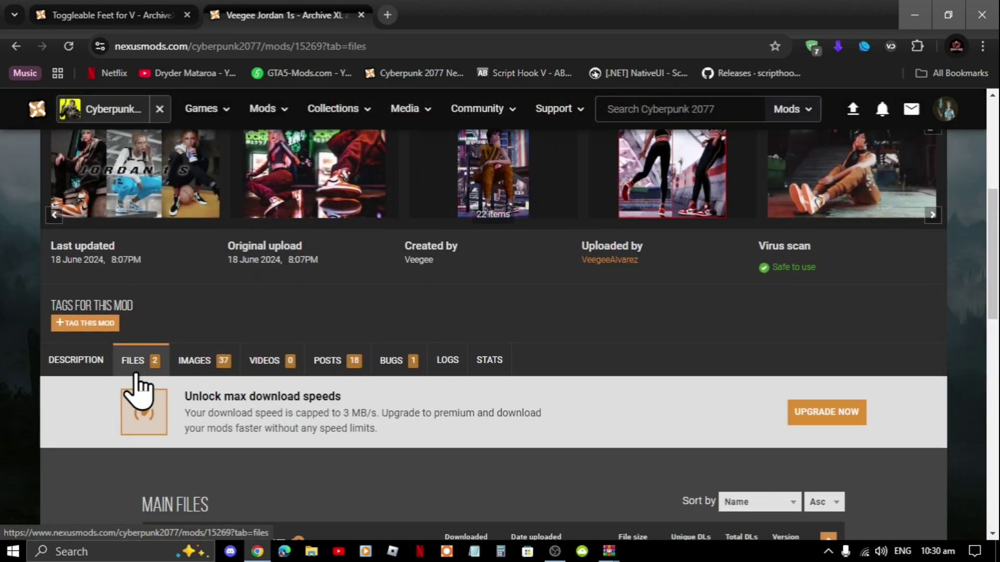
scroll(138, 385, "down", 3)
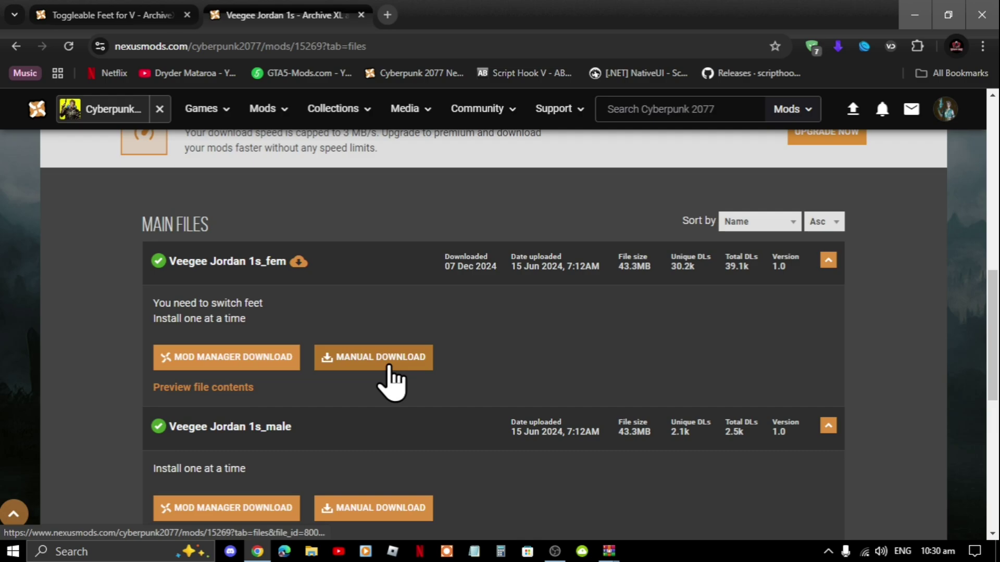
left_click(388, 366)
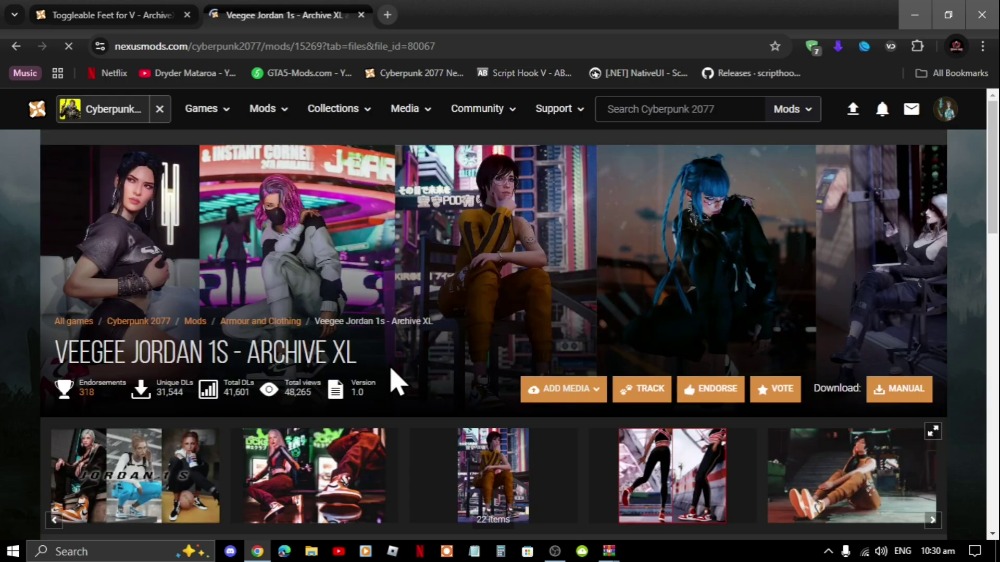
scroll(393, 373, "down", 2)
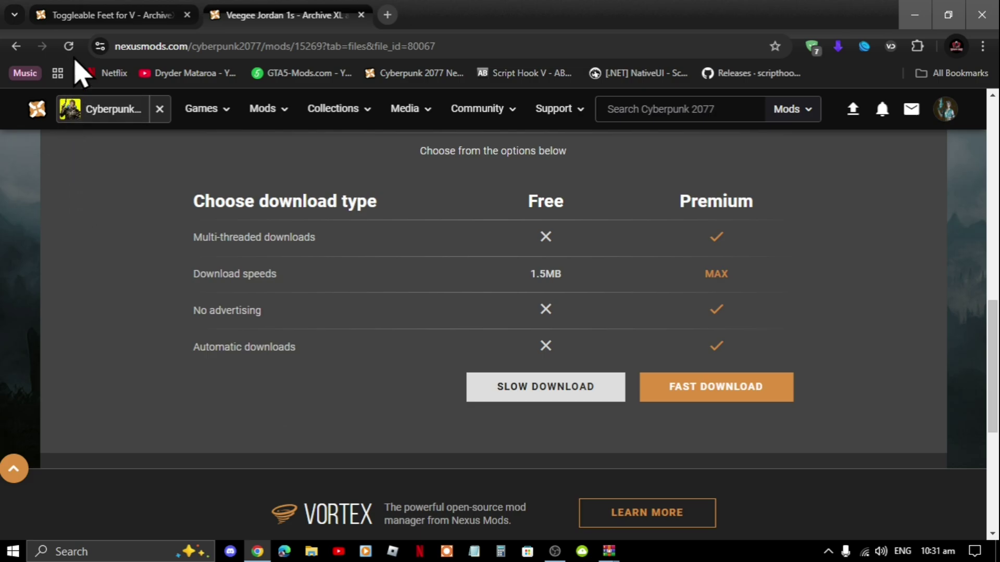
Switch to the Toggleable Feet for V mod page and open the manual download for the Vanilla - Togglable Feet FemV file
left_click(89, 18)
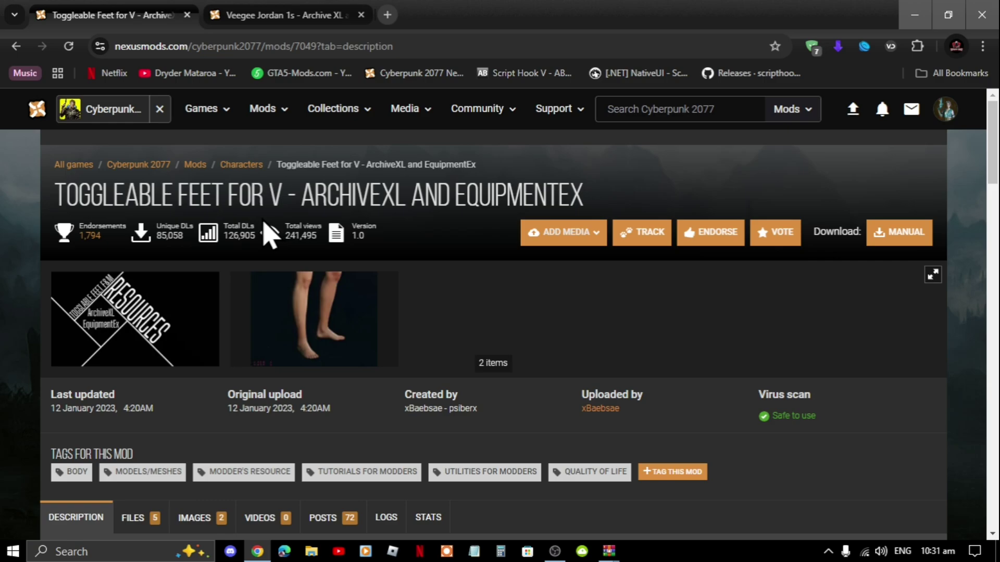
scroll(233, 225, "down", 2)
scroll(232, 225, "down", 3)
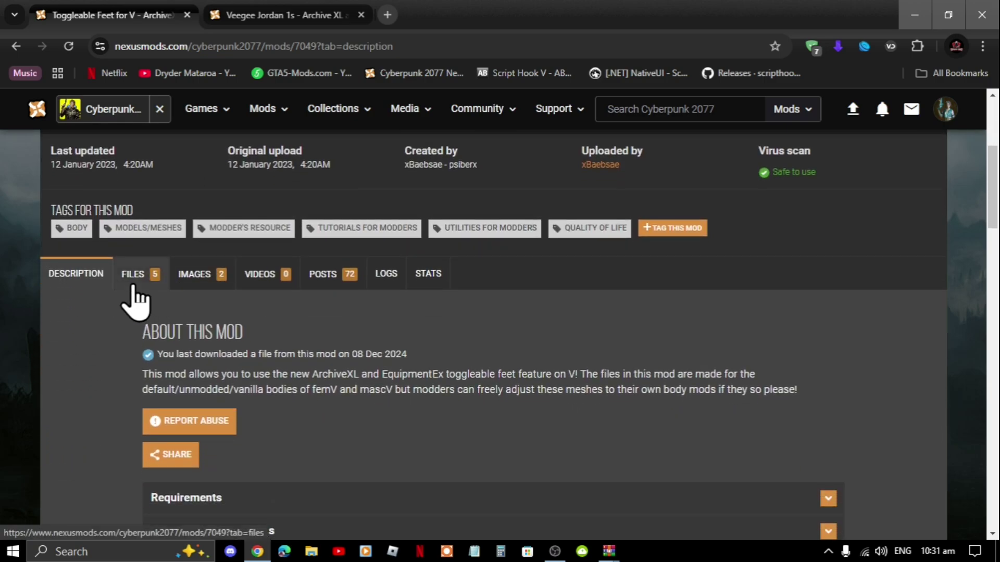
left_click(133, 292)
scroll(136, 298, "down", 2)
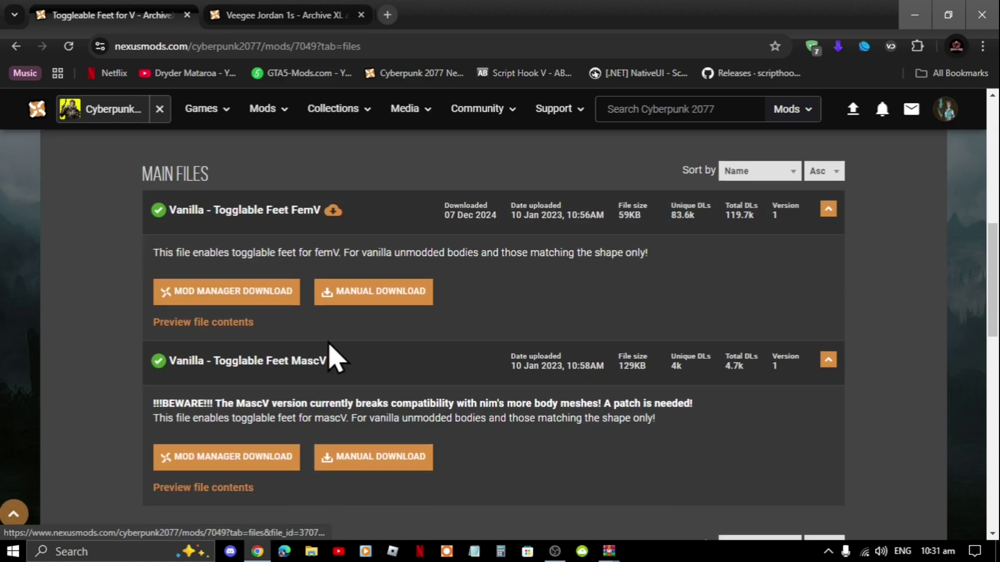
left_click(389, 293)
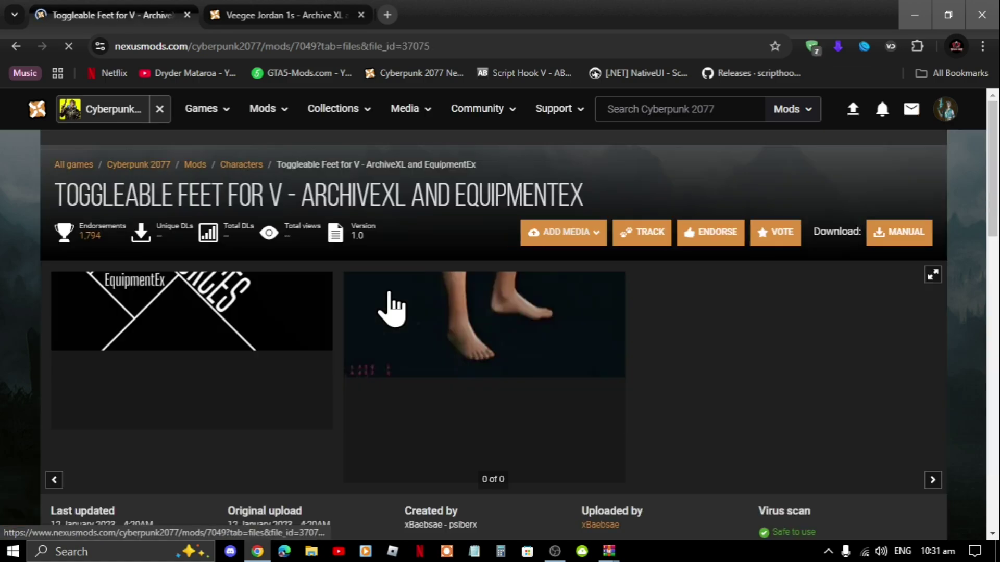
scroll(393, 306, "down", 4)
left_click(499, 311)
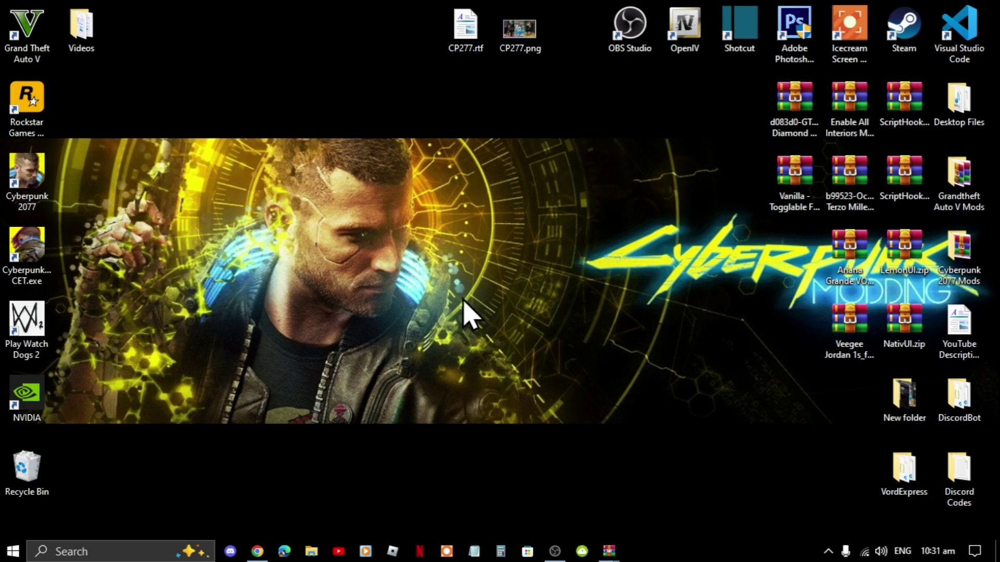
Open the file location of the Cyberpunk2077 CET.exe shortcut and go to the game's archive\pc folder, selecting the mod folder
left_click(39, 256)
right_click(39, 257)
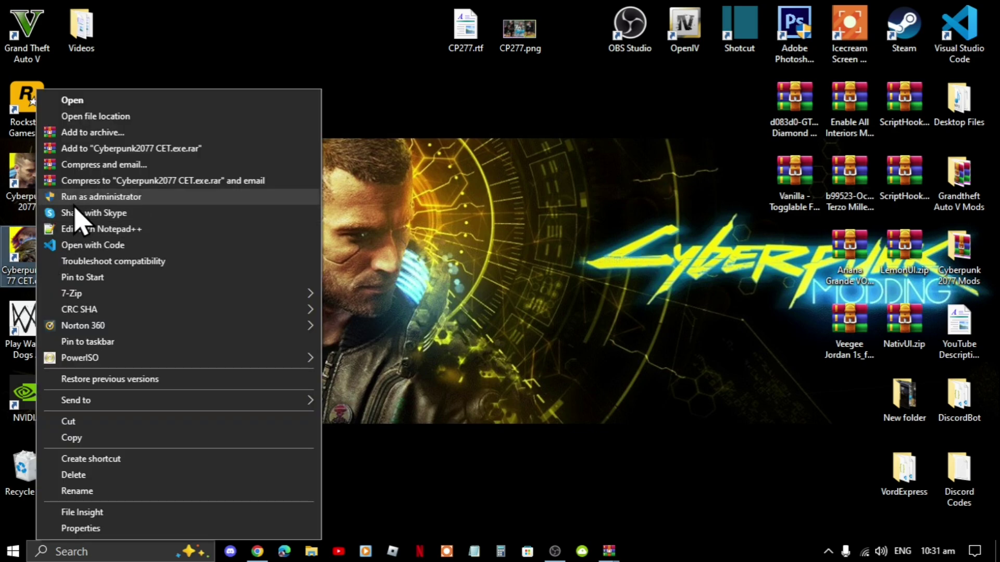
left_click(95, 117)
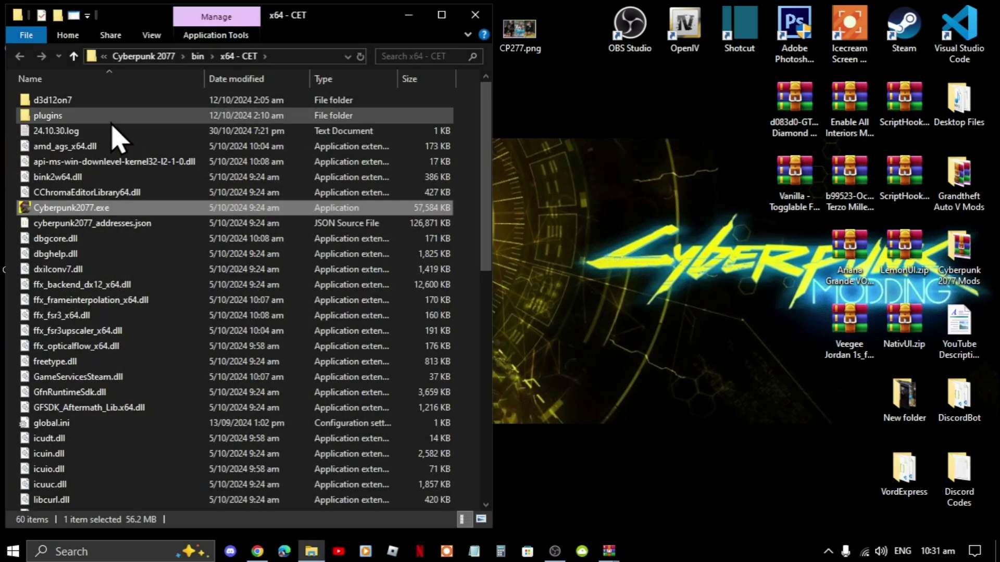
left_click(155, 57)
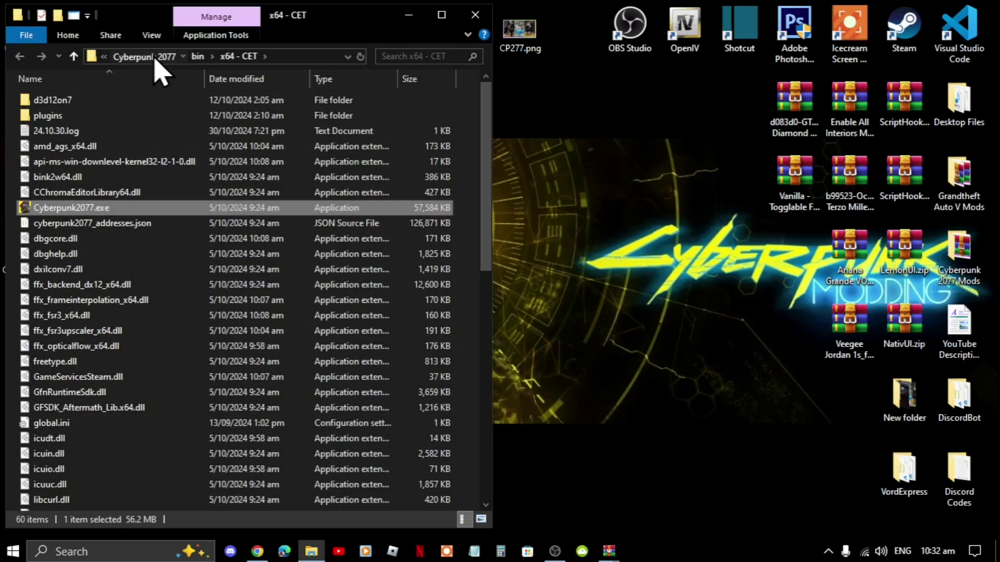
double_click(44, 101)
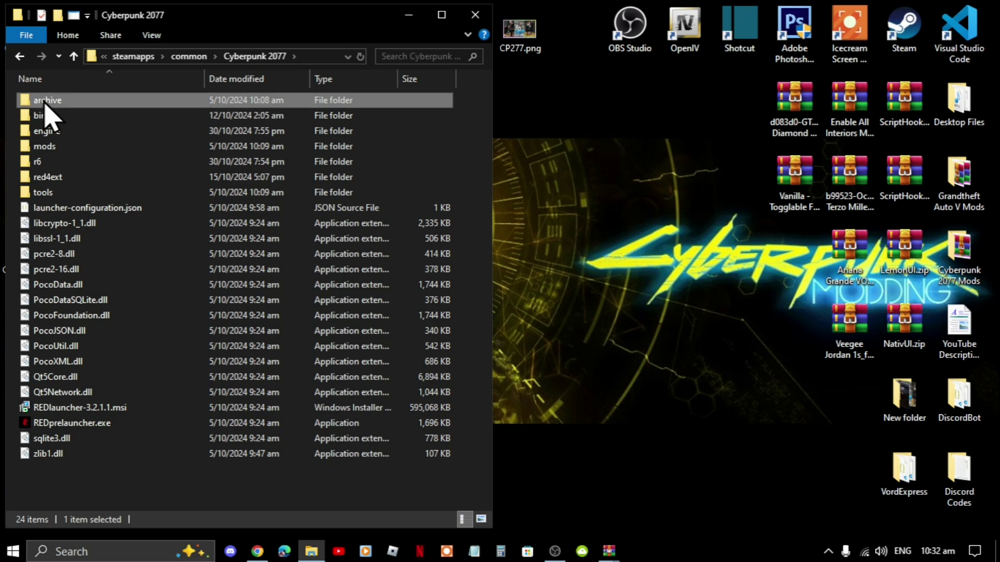
double_click(46, 104)
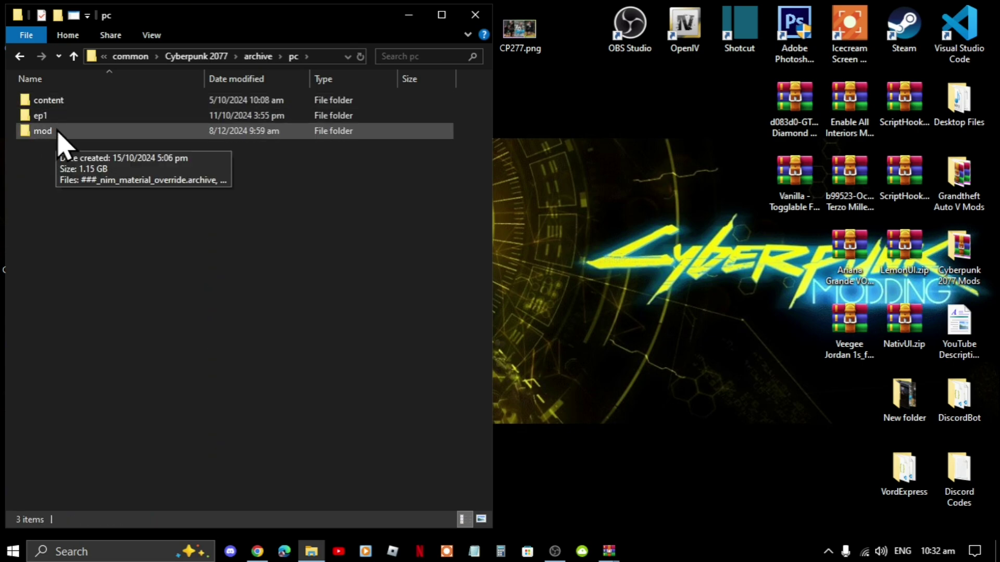
left_click(58, 133)
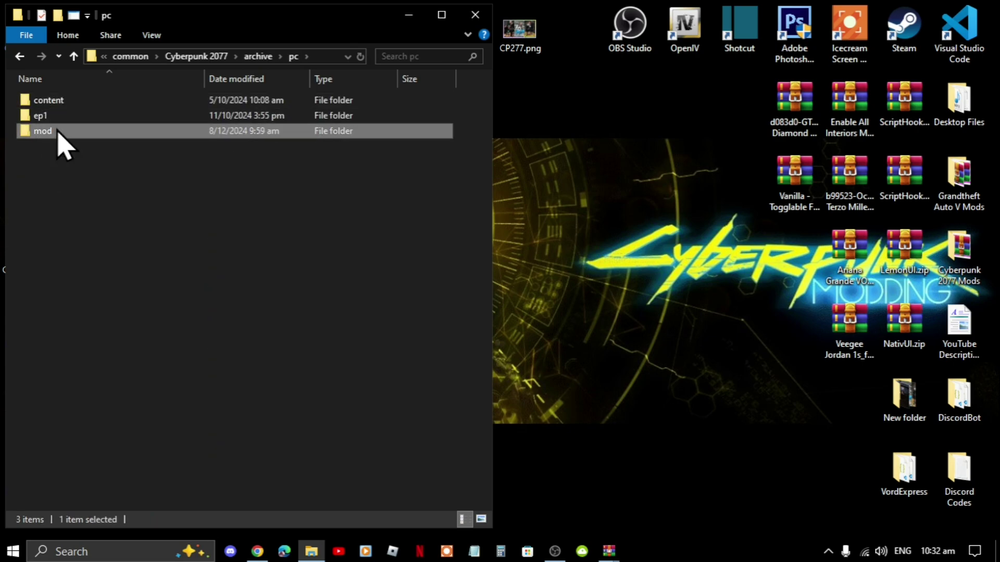
right_click(129, 207)
mouse_move(198, 460)
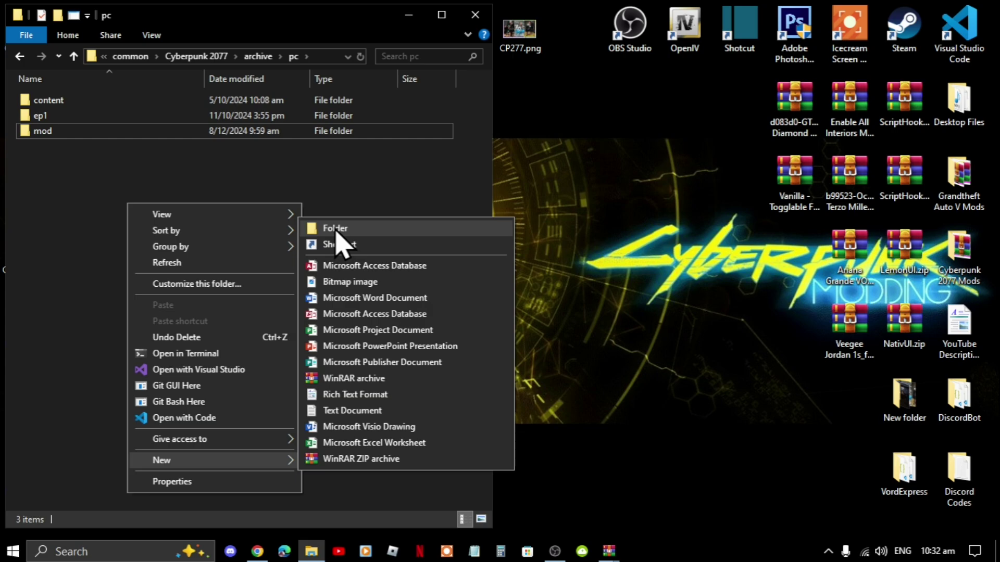
left_click(77, 177)
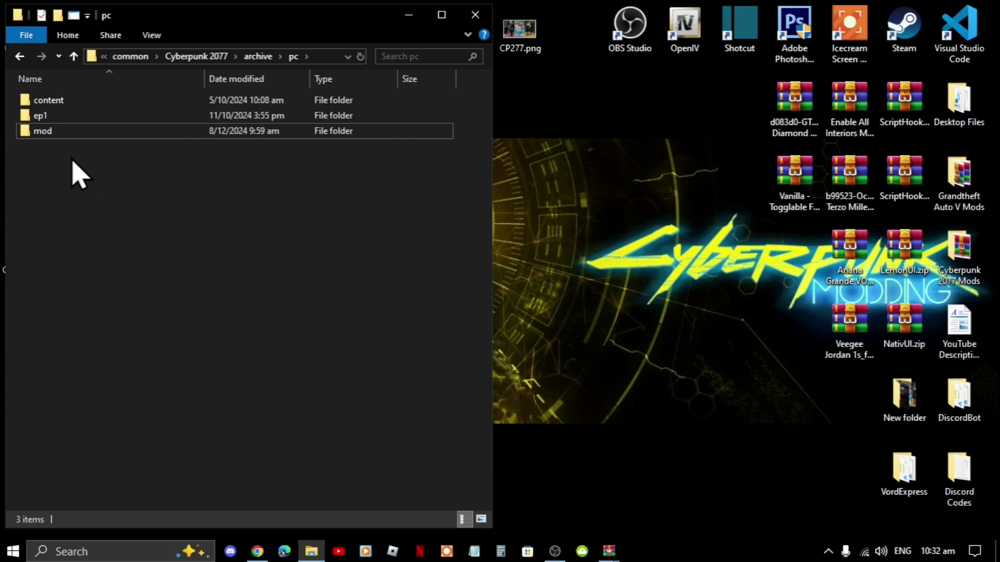
Copy Vanilla_ArchiveXL_FeetComponentsFV.archive from the Togglable Feet zip's archive\pc\mod folder into the game's mod folder, then close the zip
double_click(60, 137)
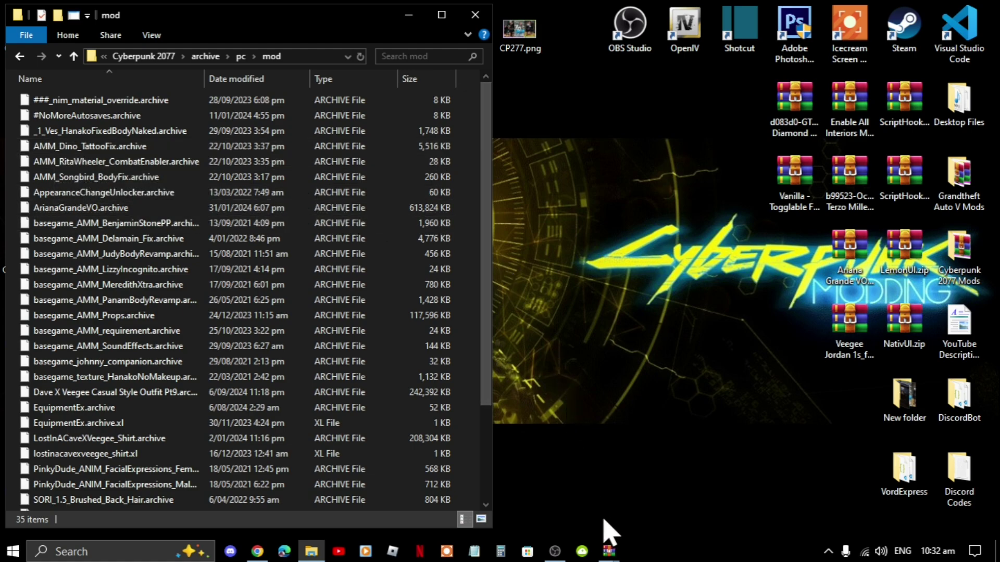
mouse_move(609, 551)
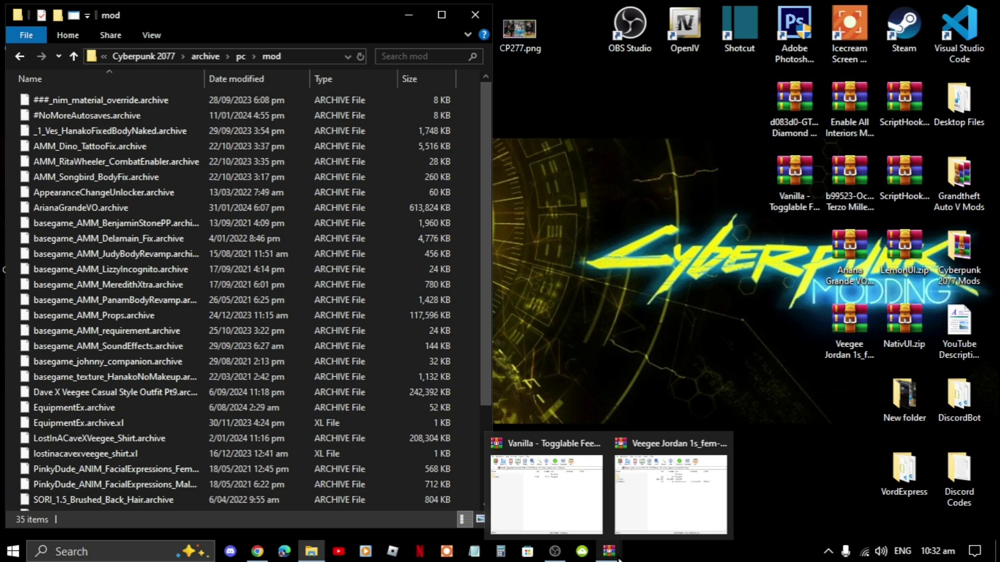
left_click(547, 501)
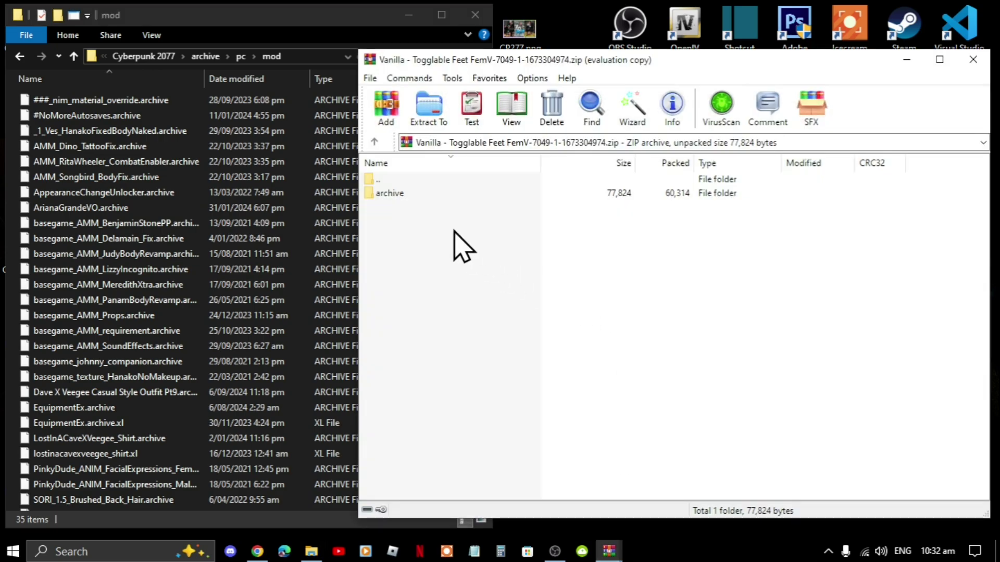
double_click(397, 196)
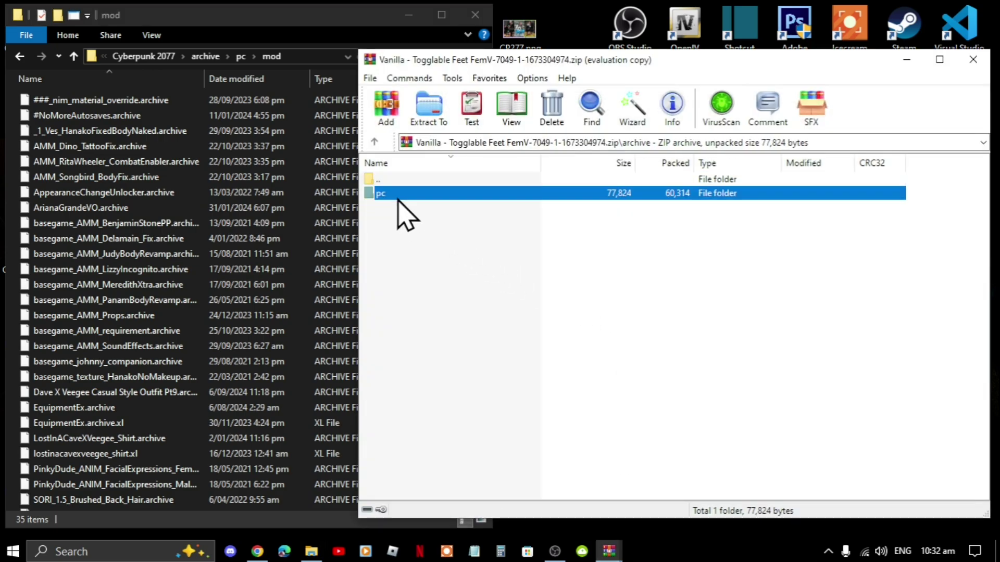
double_click(397, 197)
left_click(397, 197)
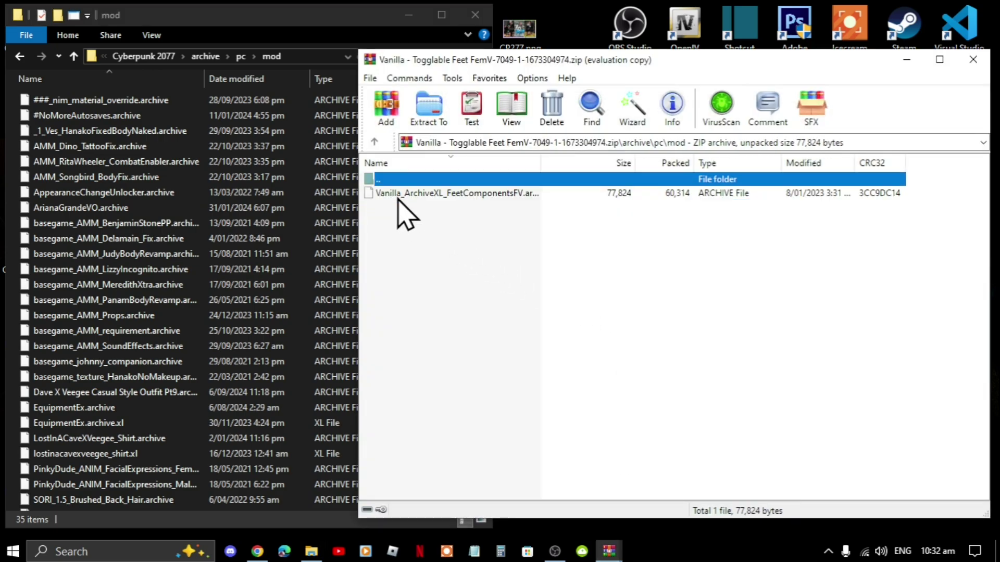
left_click(411, 196)
left_click_drag(411, 196, 114, 284)
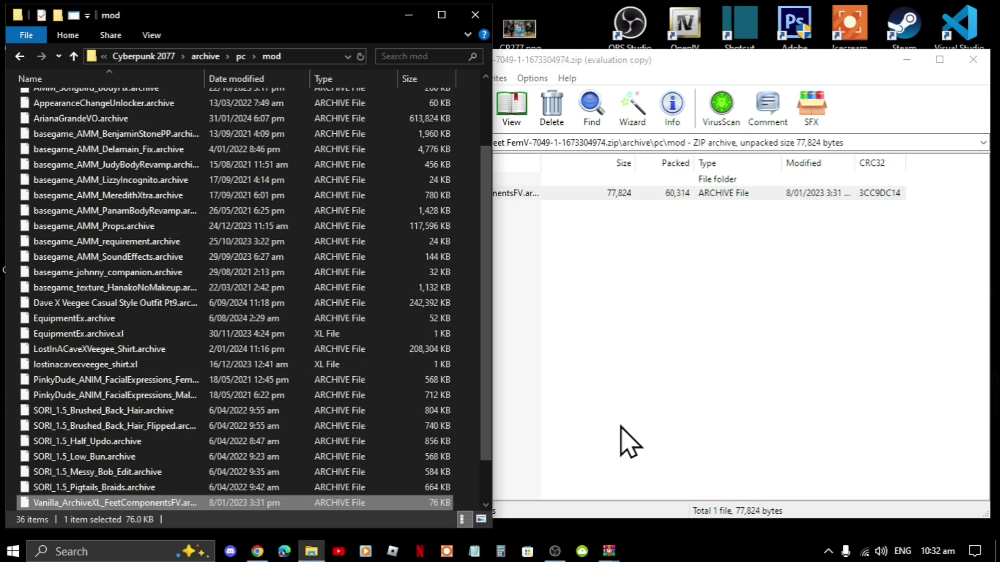
left_click(972, 61)
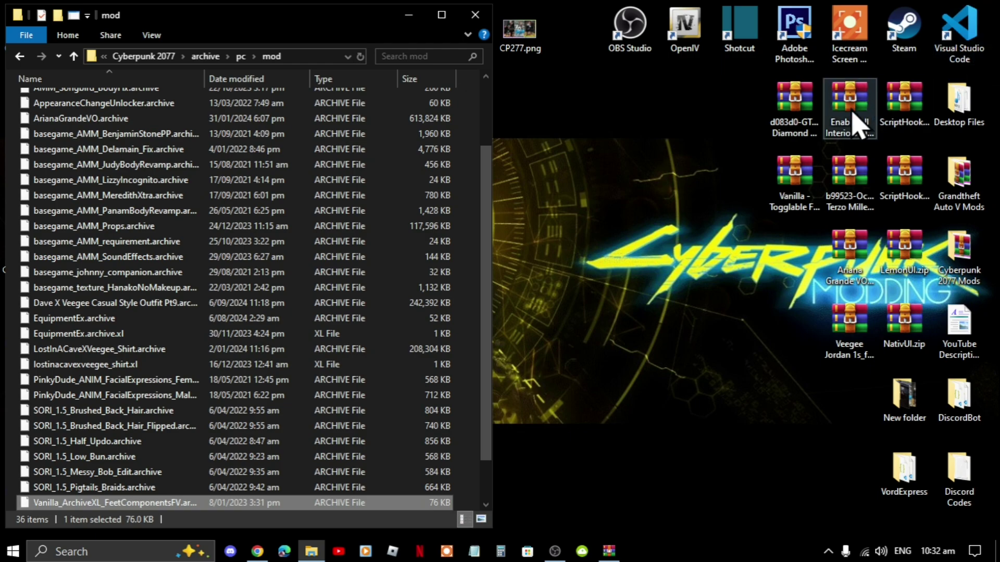
Copy veegee_jordan_1s.xl and Veegee Jordan 1s.archive from the Veegee Jordan zip's archive\pc\mod folder into the game's mod folder
left_click(610, 551)
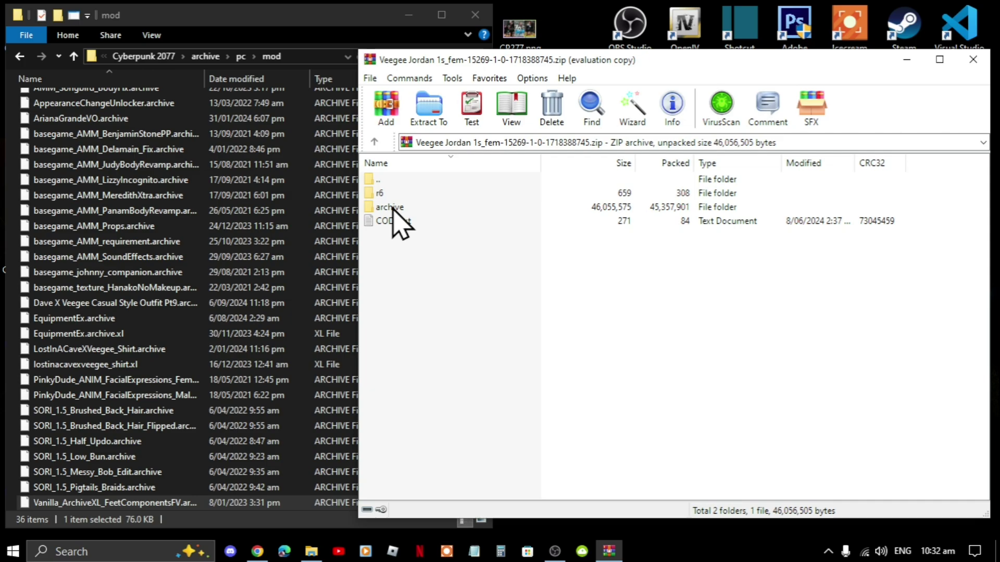
double_click(394, 208)
double_click(399, 198)
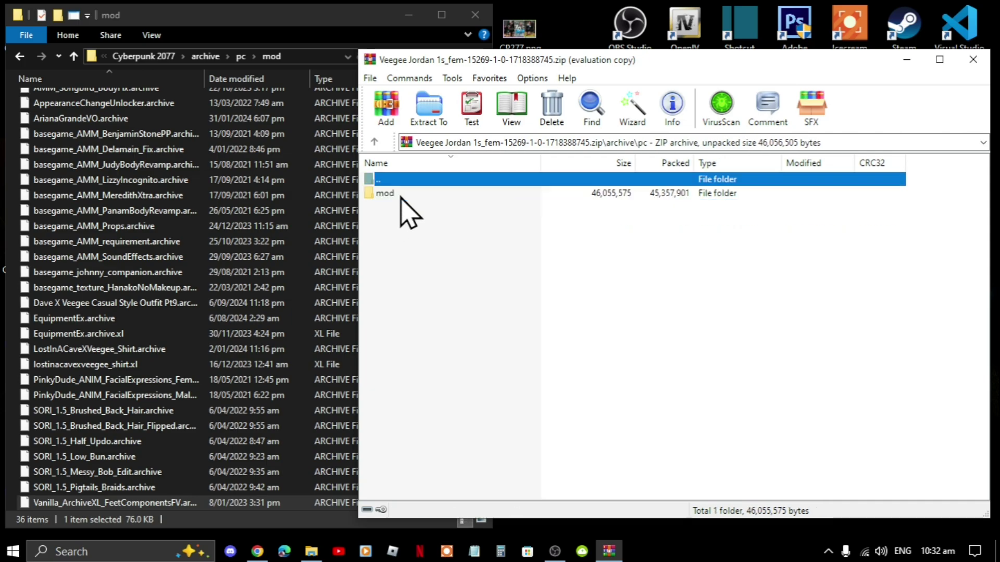
double_click(400, 197)
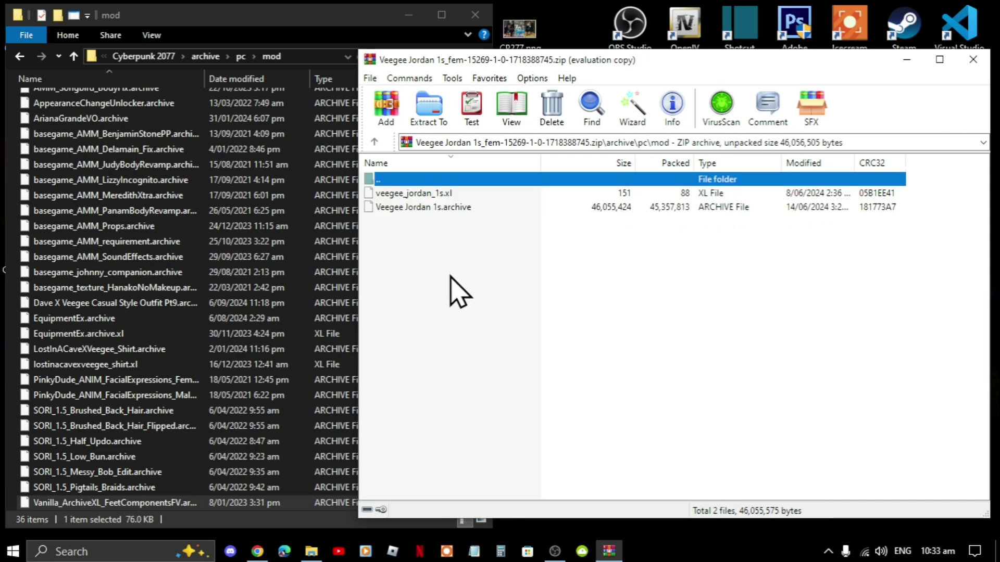
left_click(471, 297)
left_click_drag(471, 298, 146, 389)
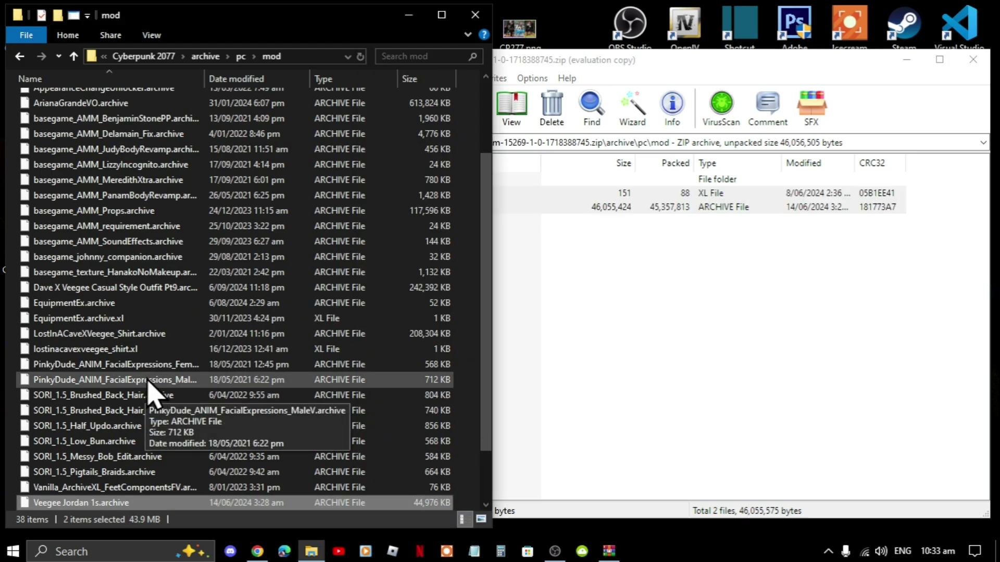
Go to the Cyberpunk 2077 game directory and open its r6\tweaks\Veegee folder
left_click(152, 57)
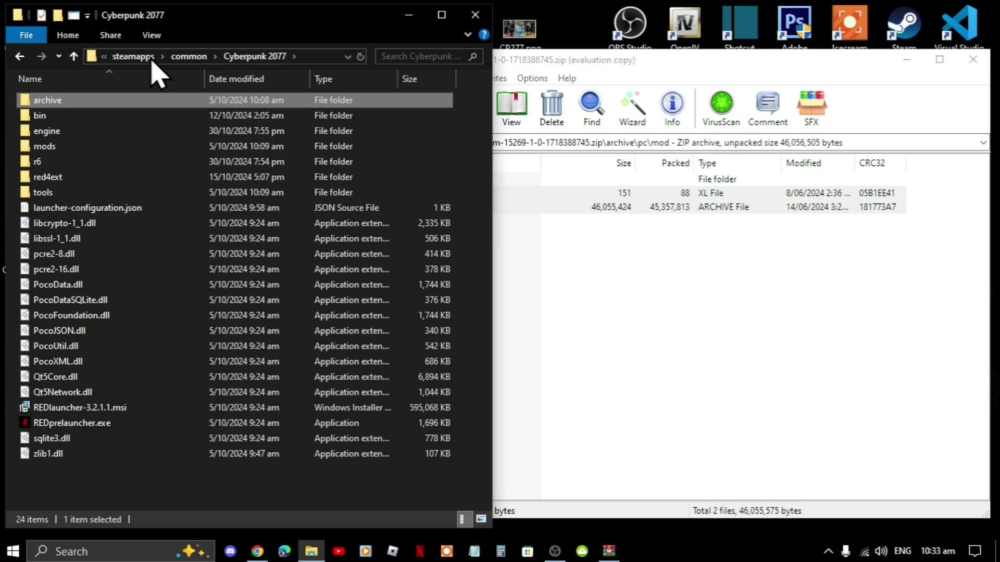
double_click(35, 164)
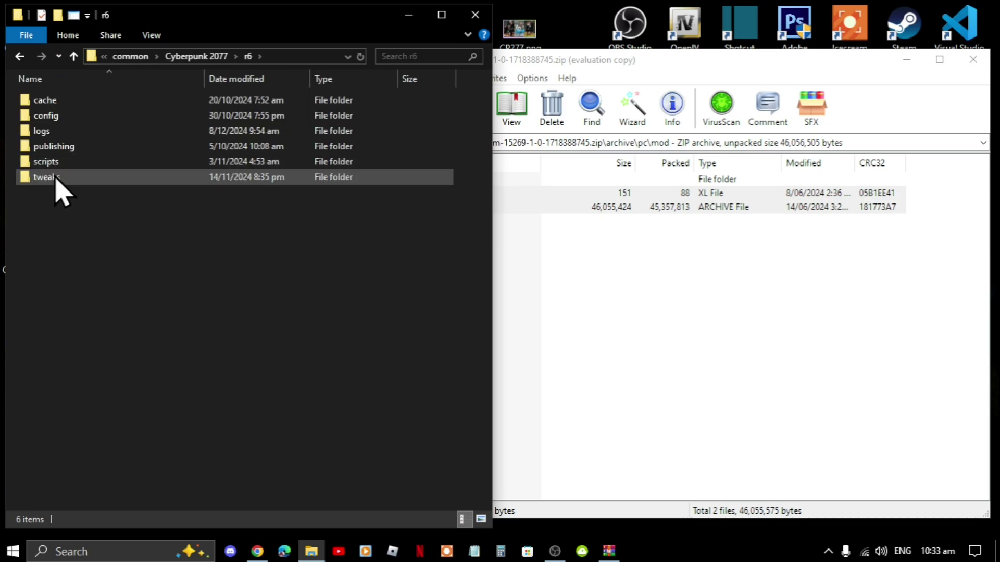
double_click(43, 177)
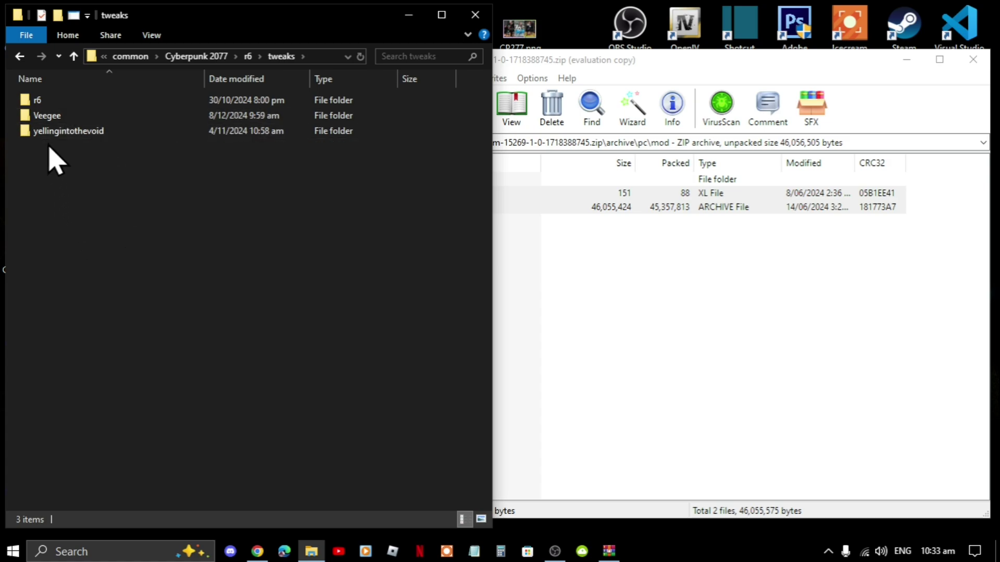
double_click(58, 119)
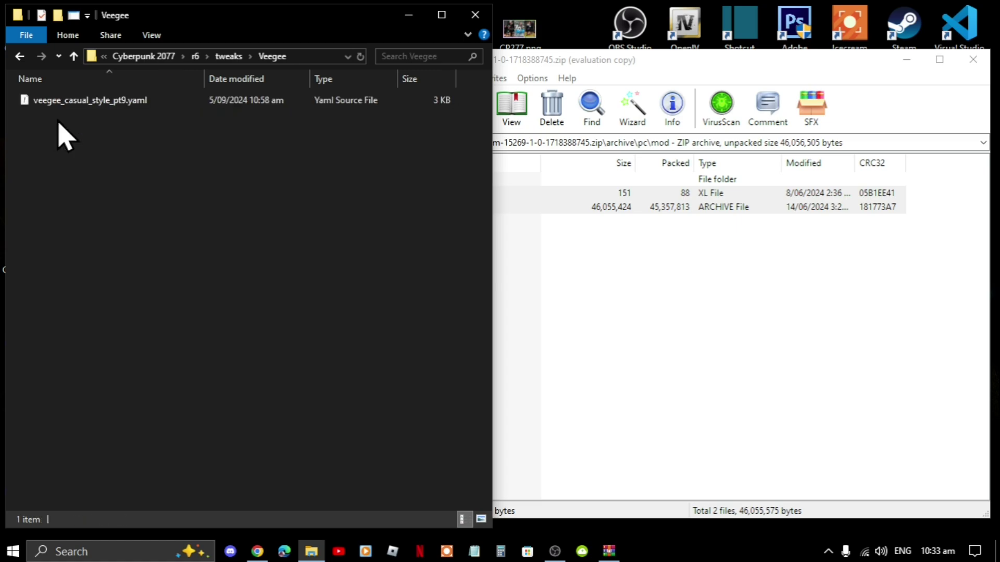
Copy veegee_jordan_1s.yaml from the zip's r6\tweaks\Veegee folder into the game's r6\tweaks\Veegee folder
left_click(630, 316)
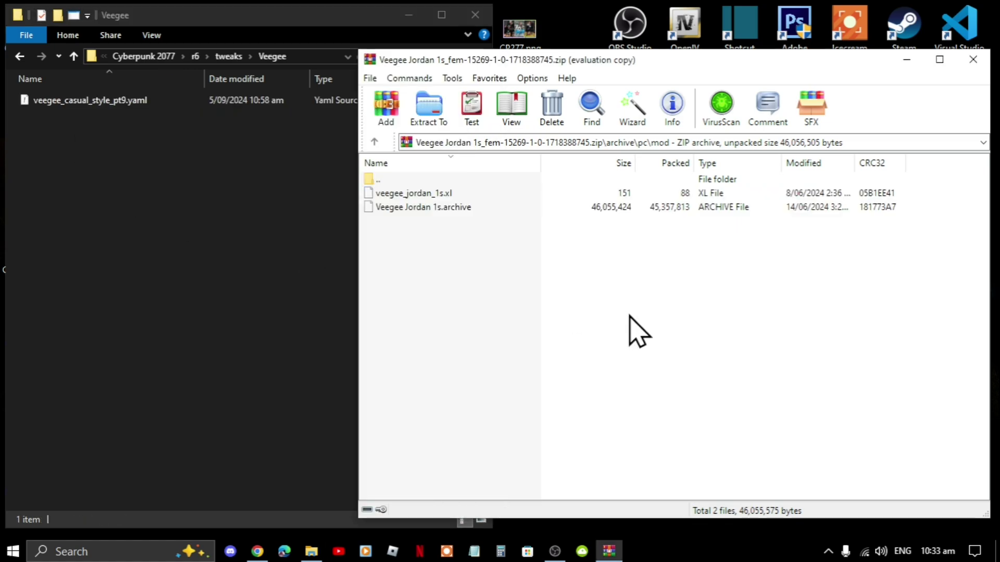
double_click(399, 180)
double_click(399, 179)
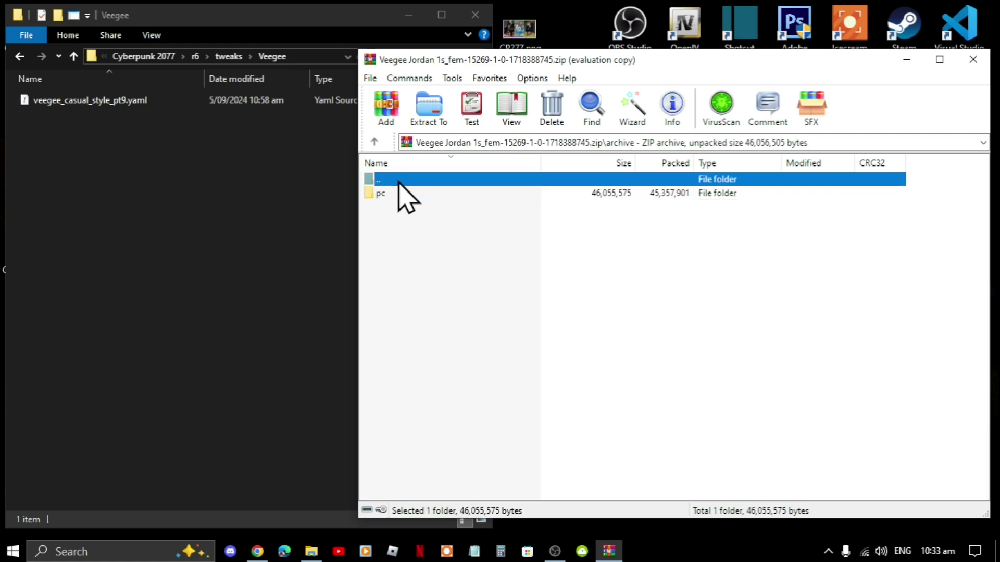
double_click(399, 180)
left_click(387, 255)
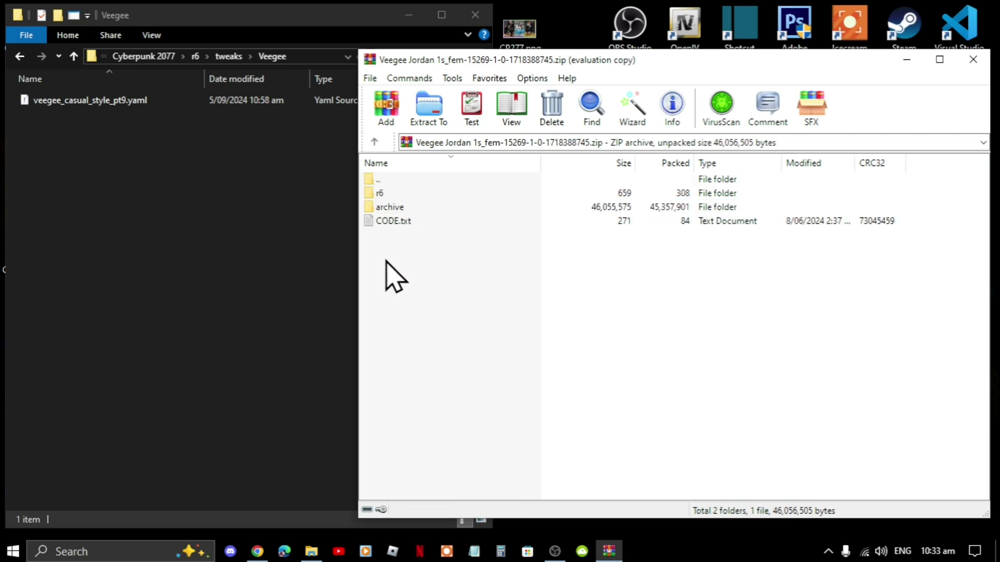
double_click(397, 196)
double_click(396, 196)
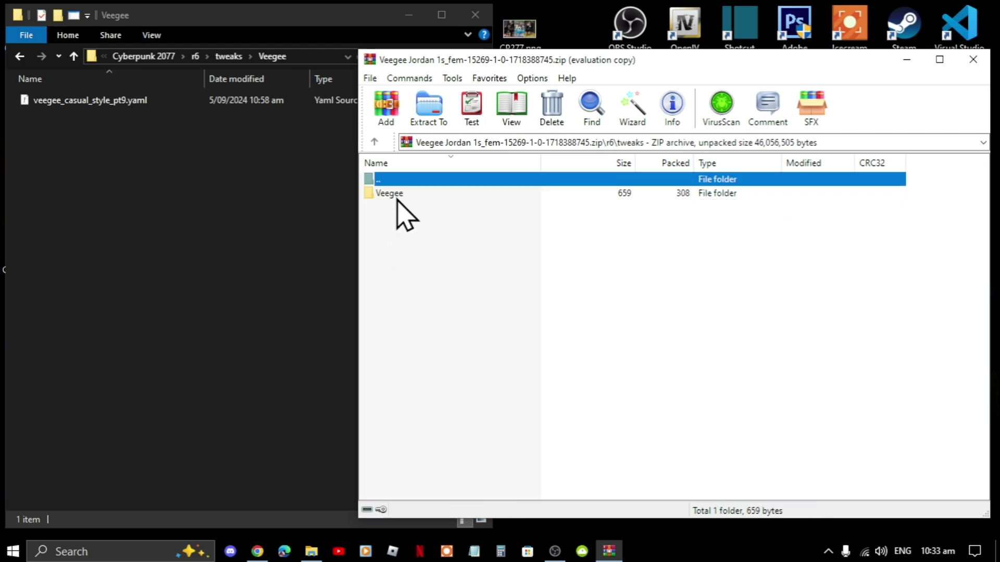
double_click(397, 197)
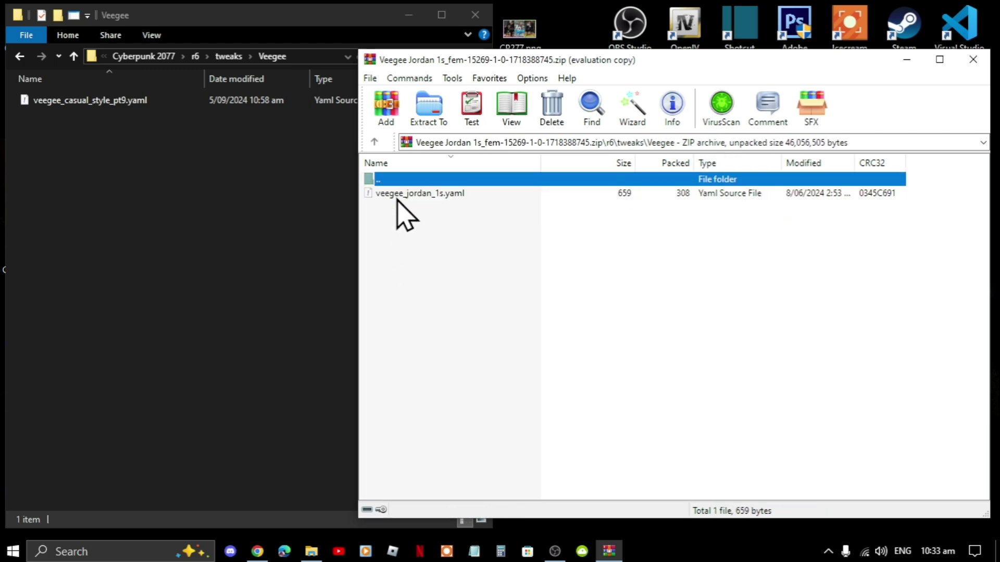
left_click(397, 245)
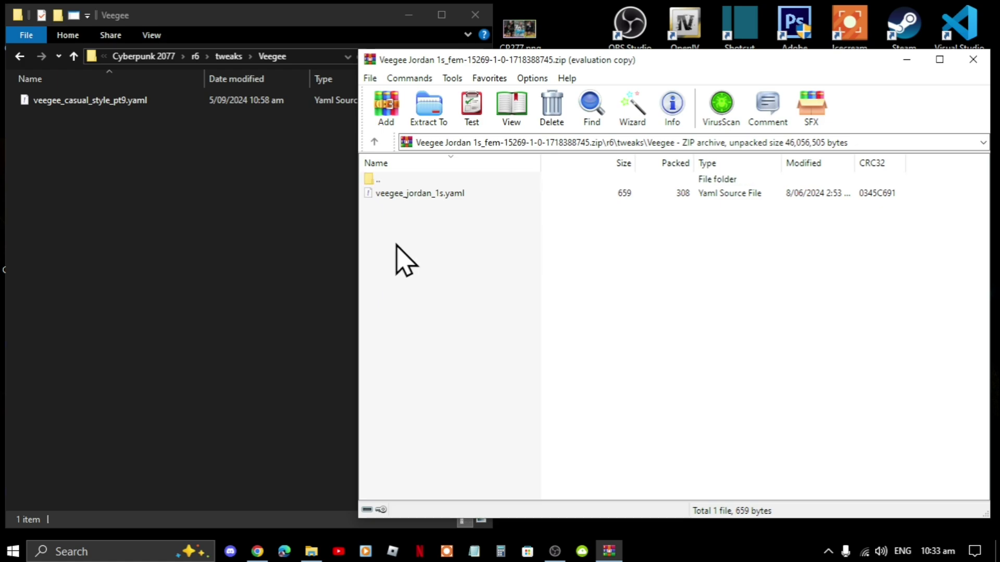
left_click(415, 196)
left_click_drag(415, 197, 117, 209)
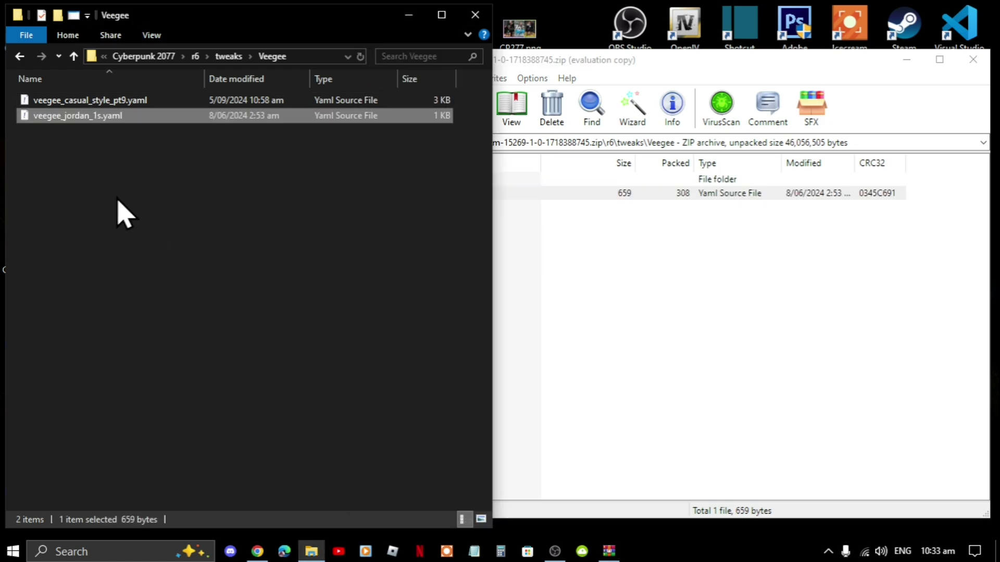
Go up to the tweaks folder in both the game directory and the zip to compare their Veegee folders
key("alt+Up")
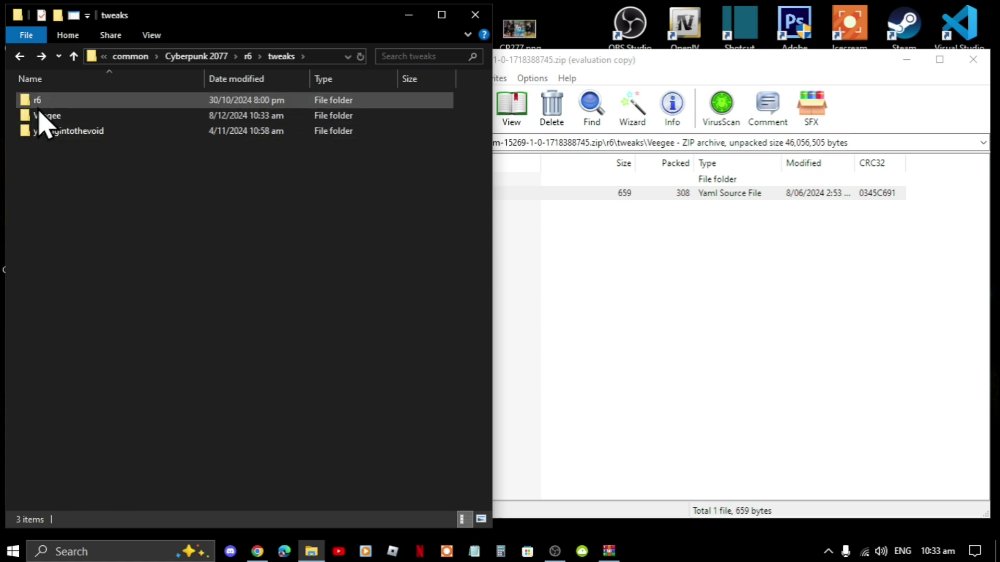
left_click(568, 237)
key("BackSpace")
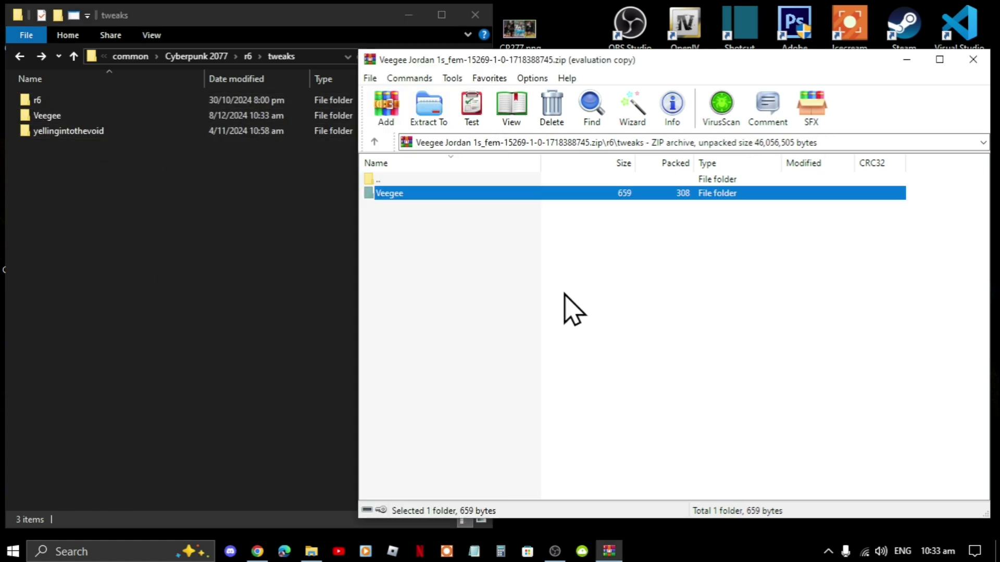
left_click(411, 205)
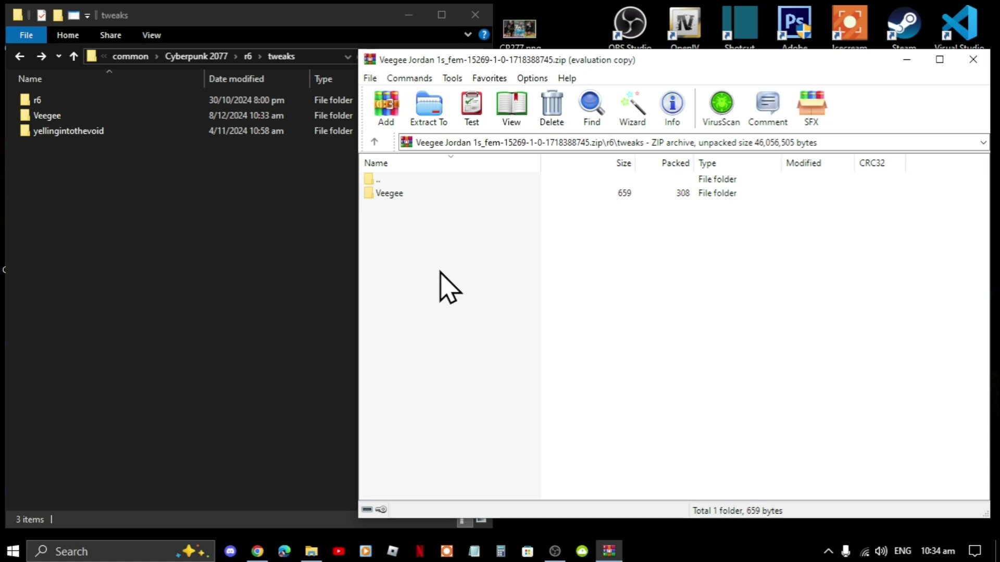
Open CODE.txt from the root of the Veegee Jordan zip and copy all five Game.AddToInventory lines
double_click(391, 180)
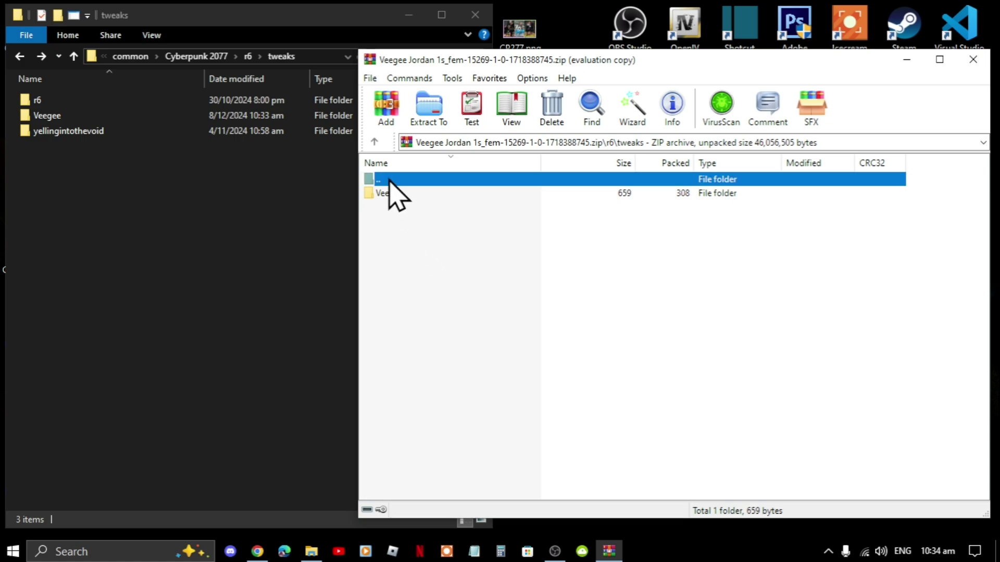
double_click(398, 179)
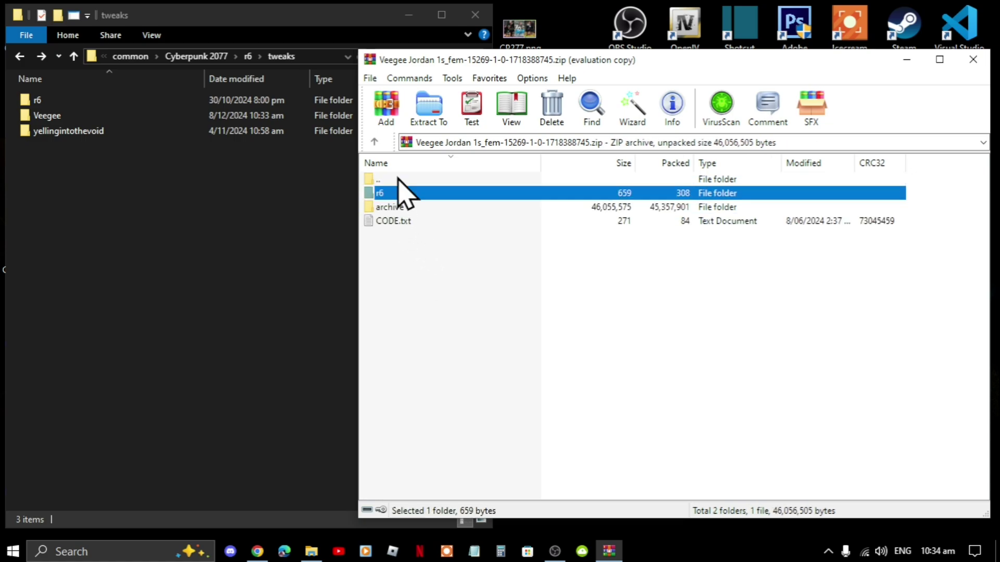
left_click(402, 294)
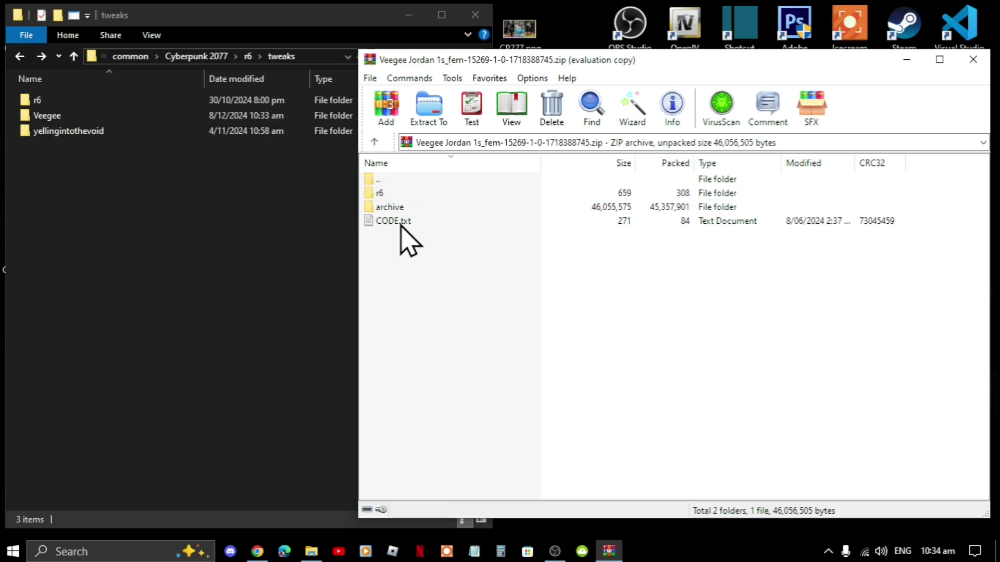
double_click(401, 221)
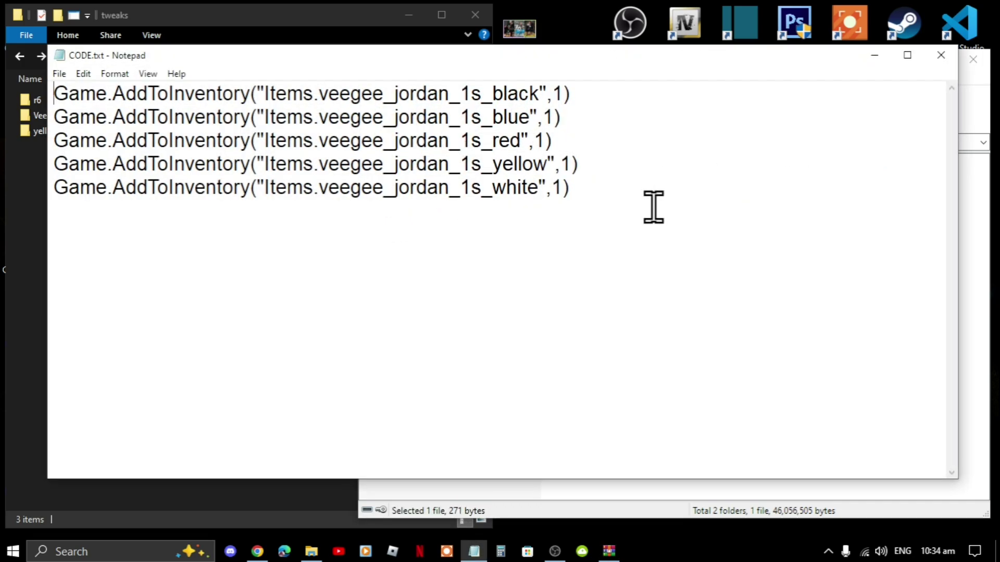
left_click_drag(608, 215, 29, 94)
left_click(640, 208)
left_click_drag(641, 208, 47, 94)
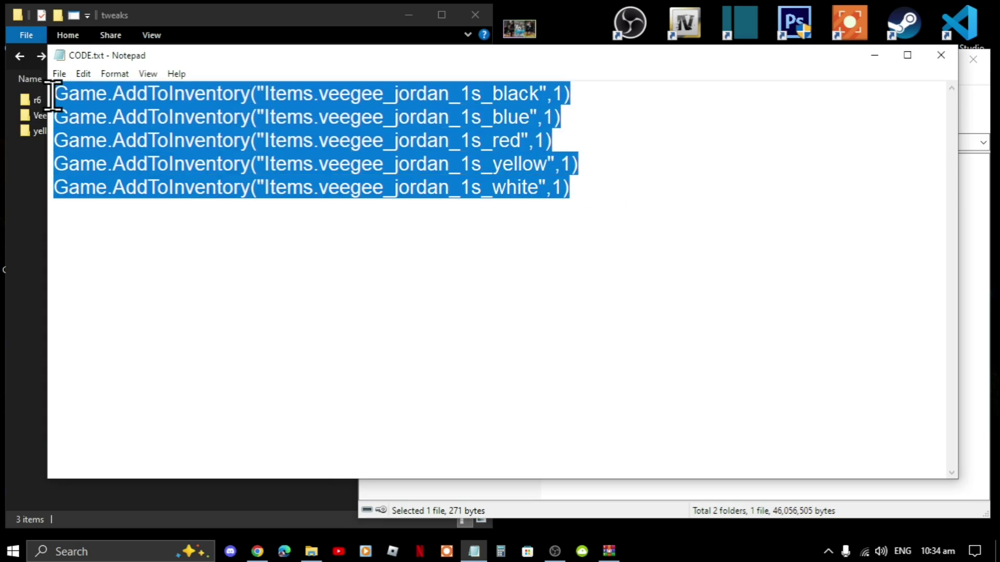
right_click(164, 117)
left_click(200, 162)
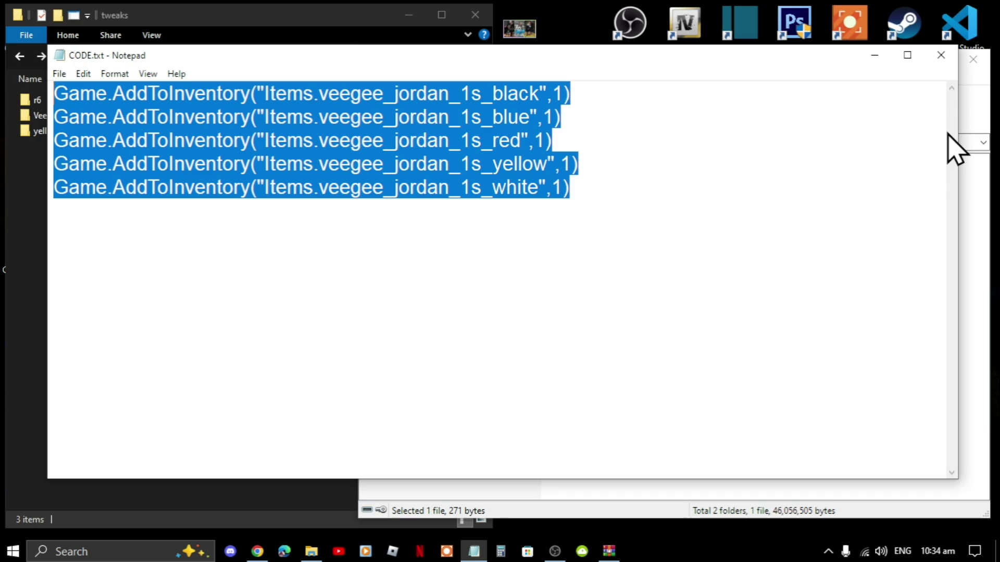
Close CODE.txt, the Veegee Jordan zip and the tweaks folder window, then refresh the desktop
left_click(944, 58)
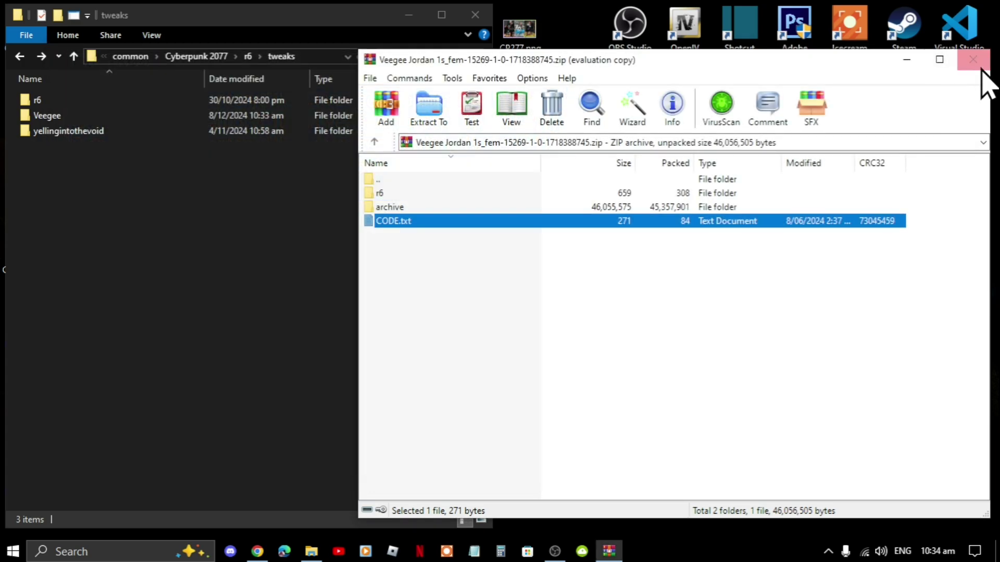
left_click(973, 59)
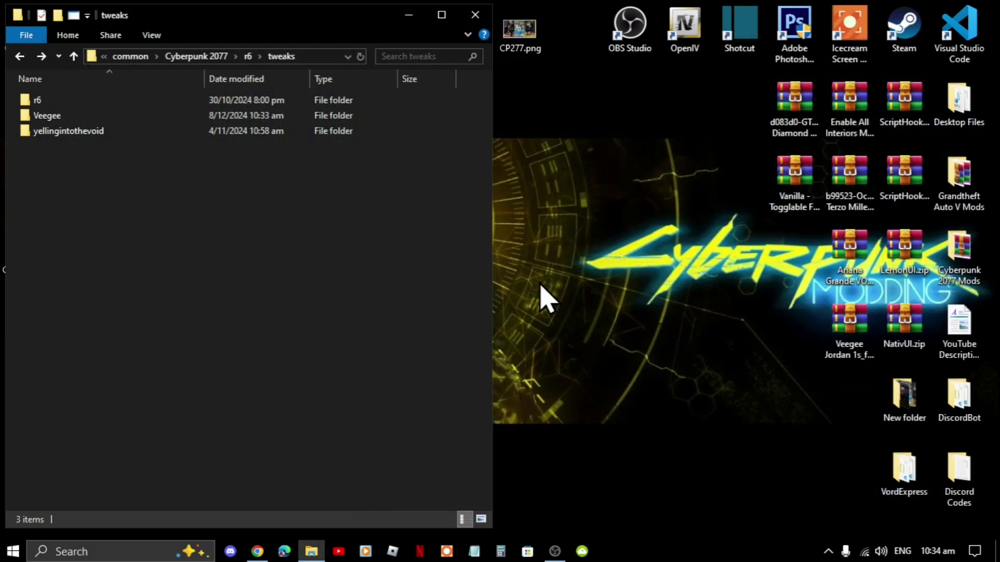
left_click(475, 15)
right_click(415, 112)
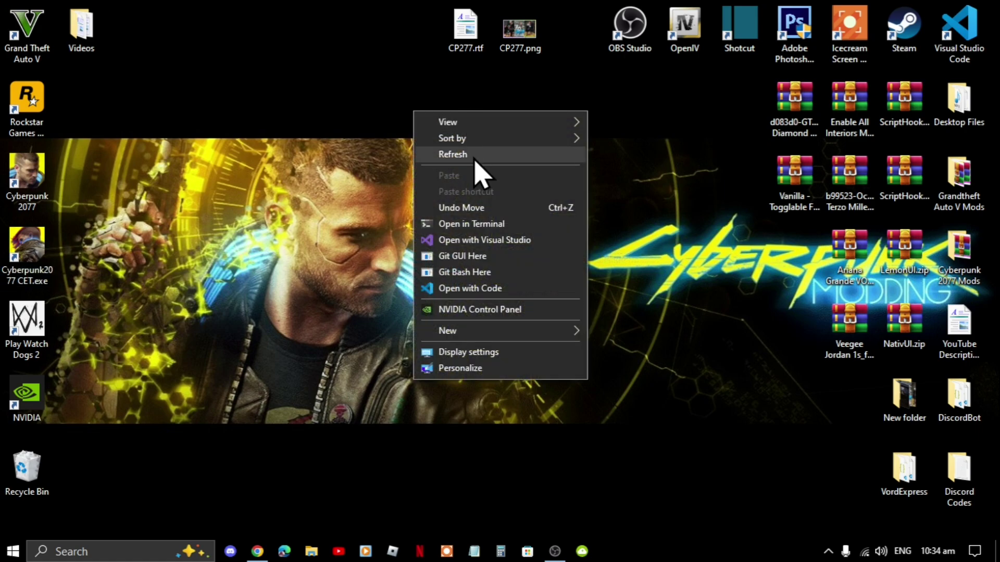
left_click(474, 154)
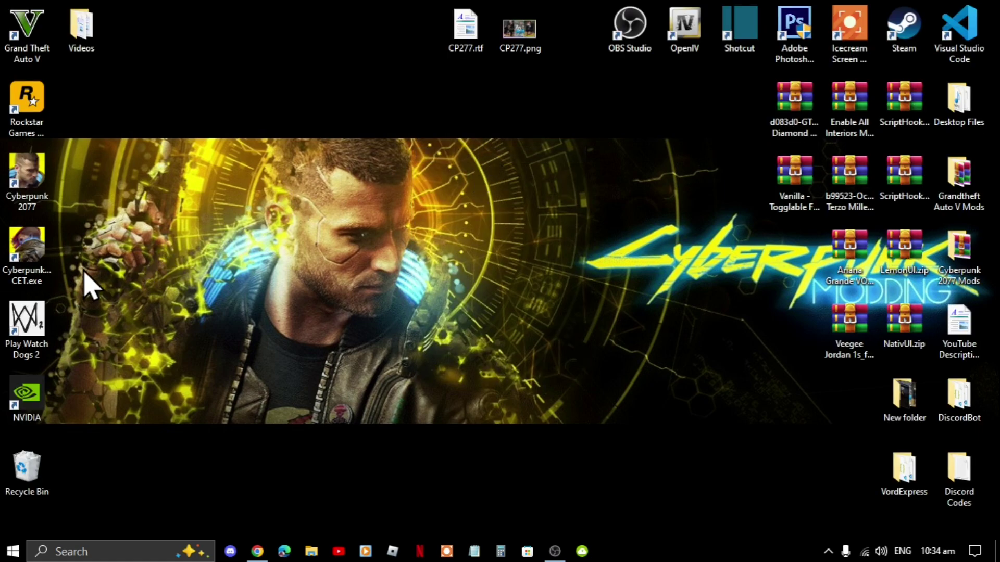
Launch Cyberpunk 2077 from the CET.exe desktop shortcut and get into the game
double_click(45, 268)
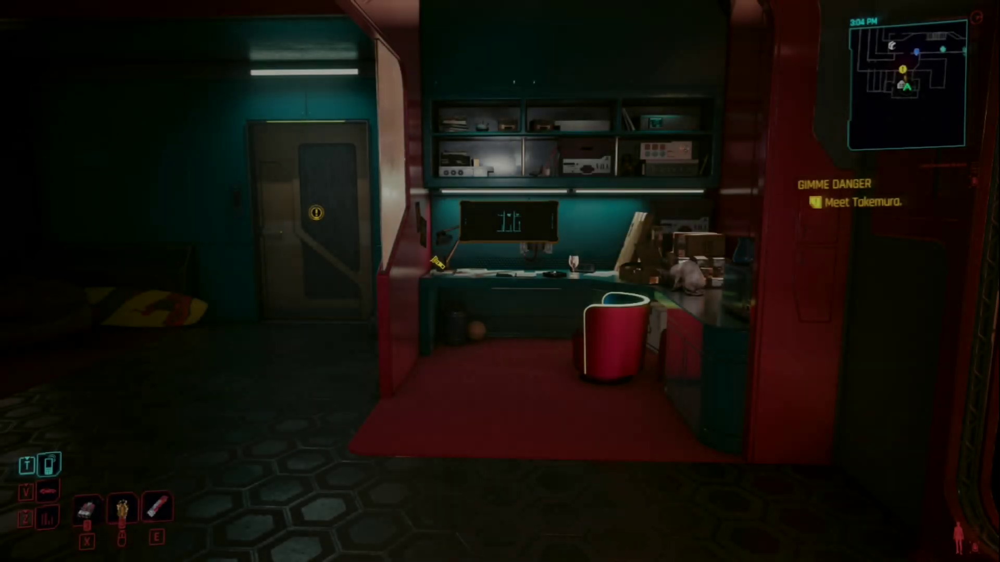
key("w")
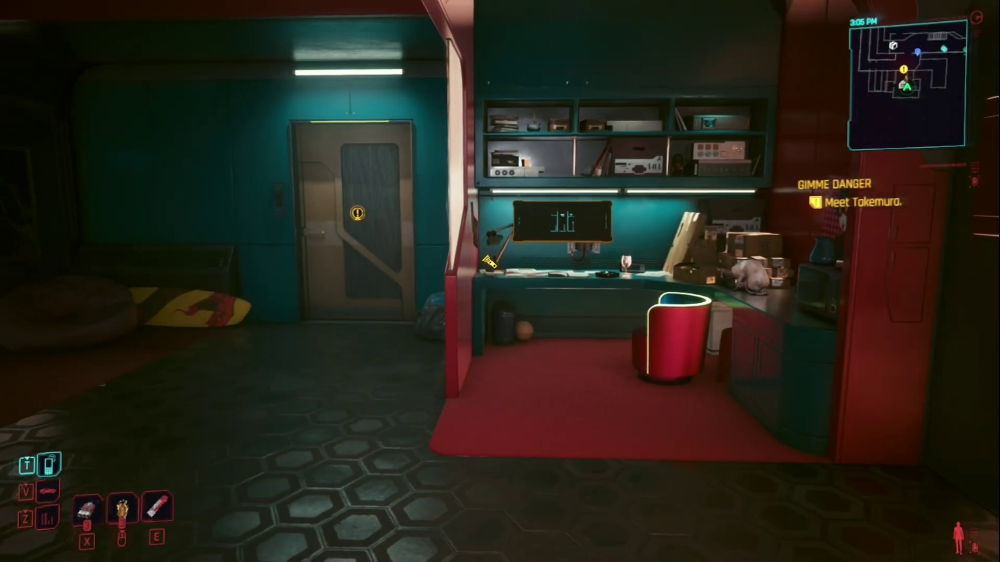
key("a")
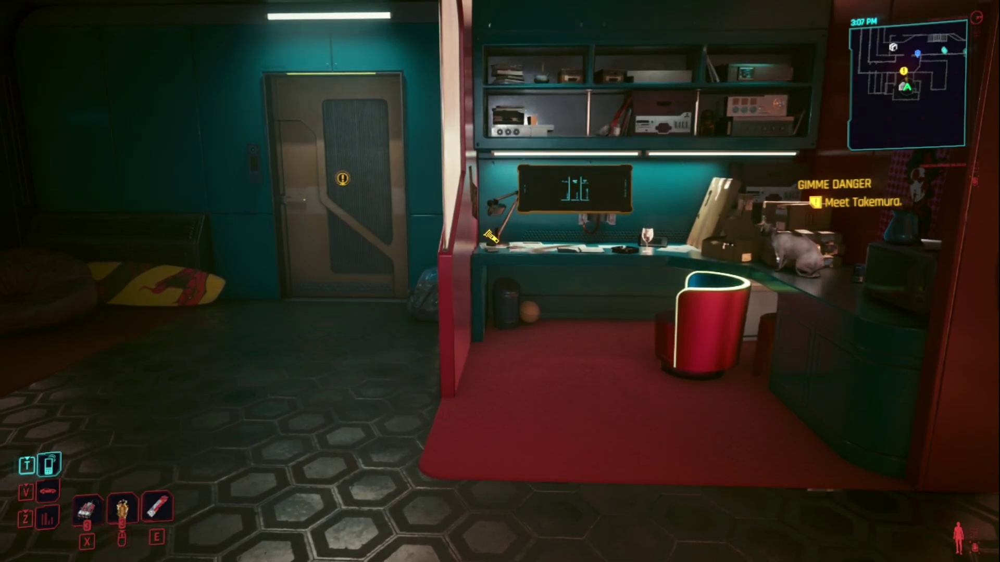
key("d")
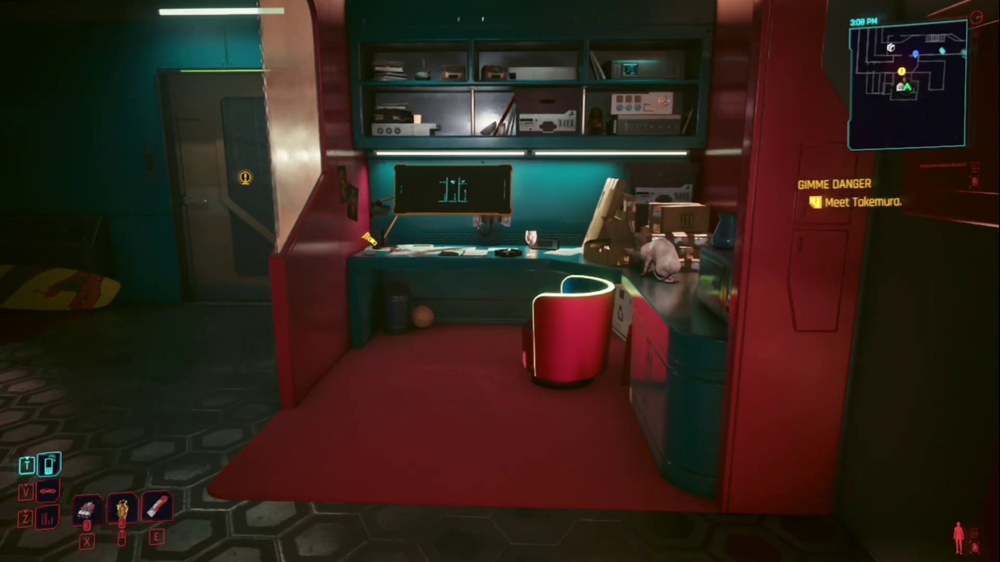
key("a")
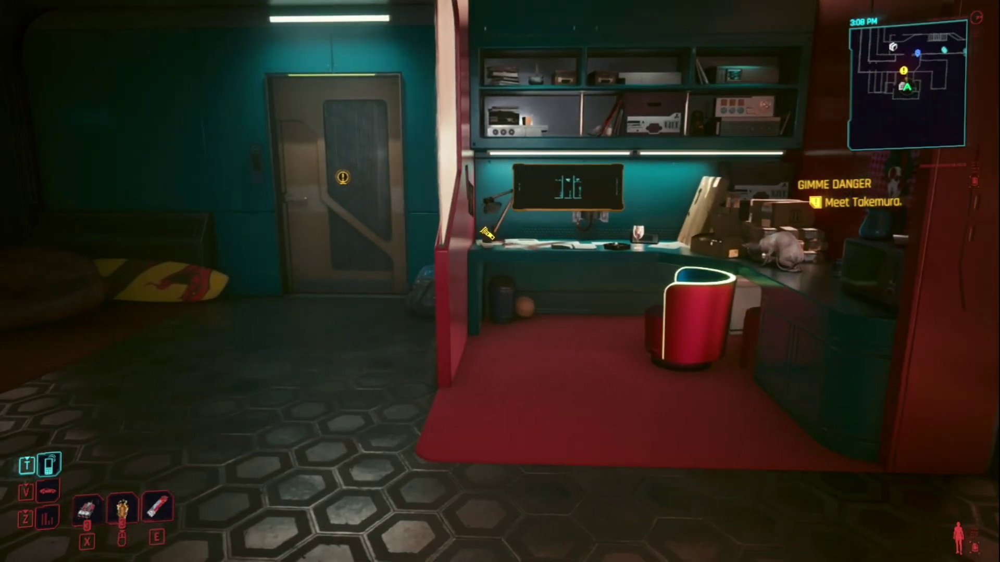
key("d")
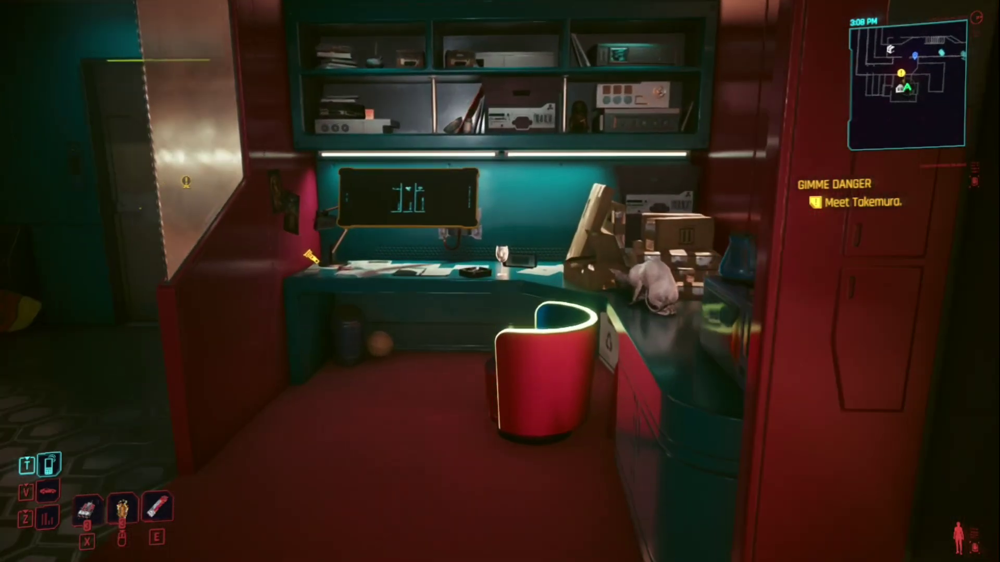
key("a")
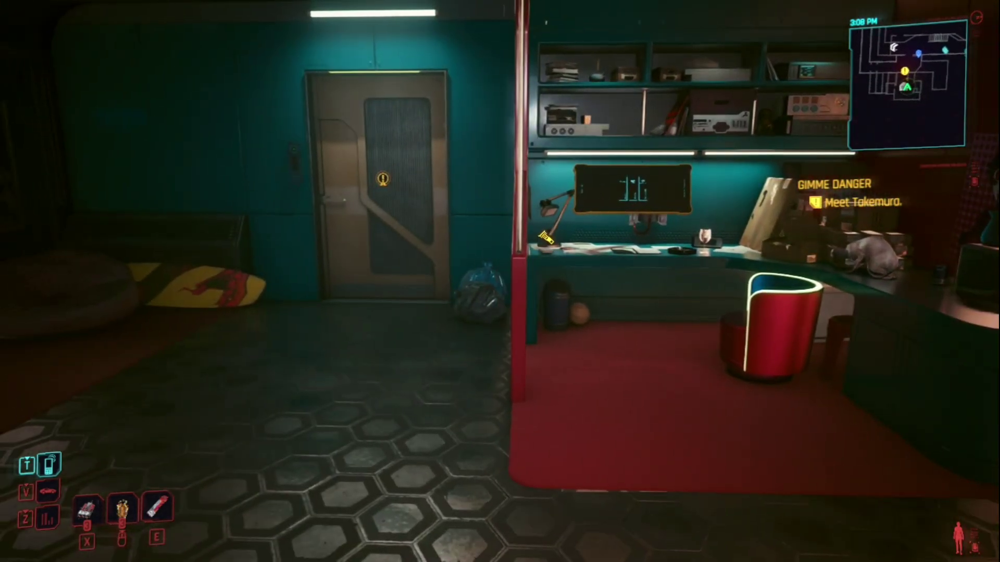
key("d")
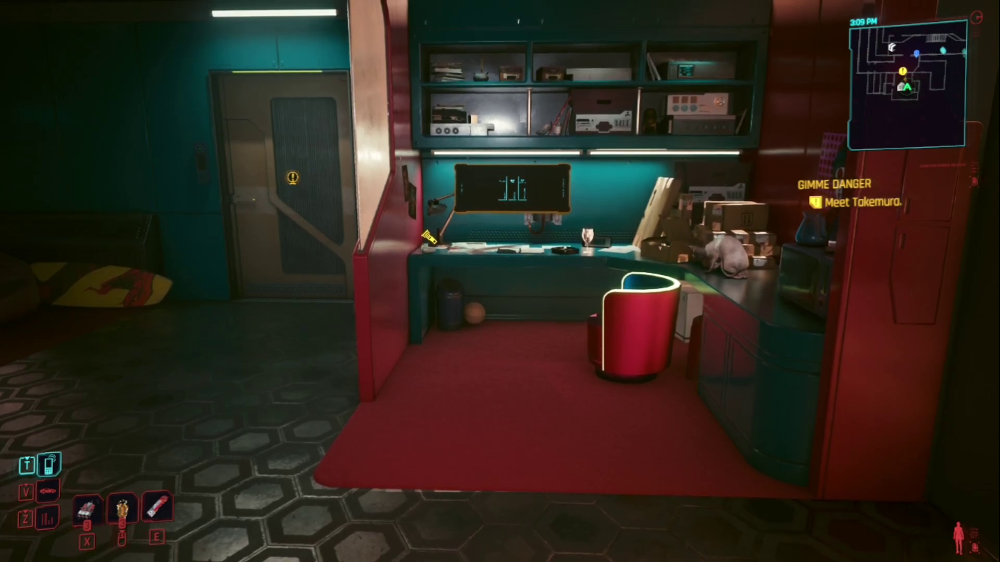
key("d")
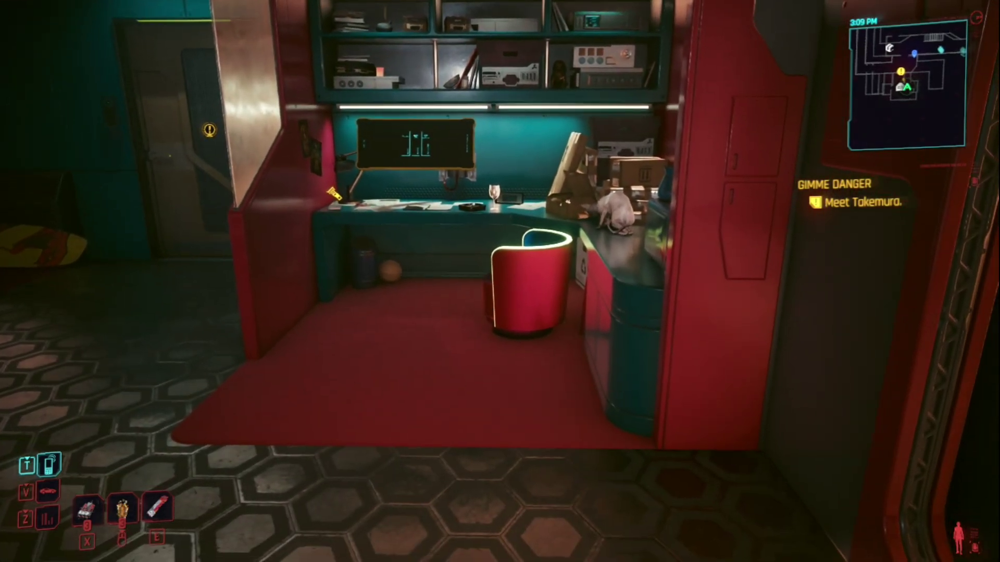
key("w")
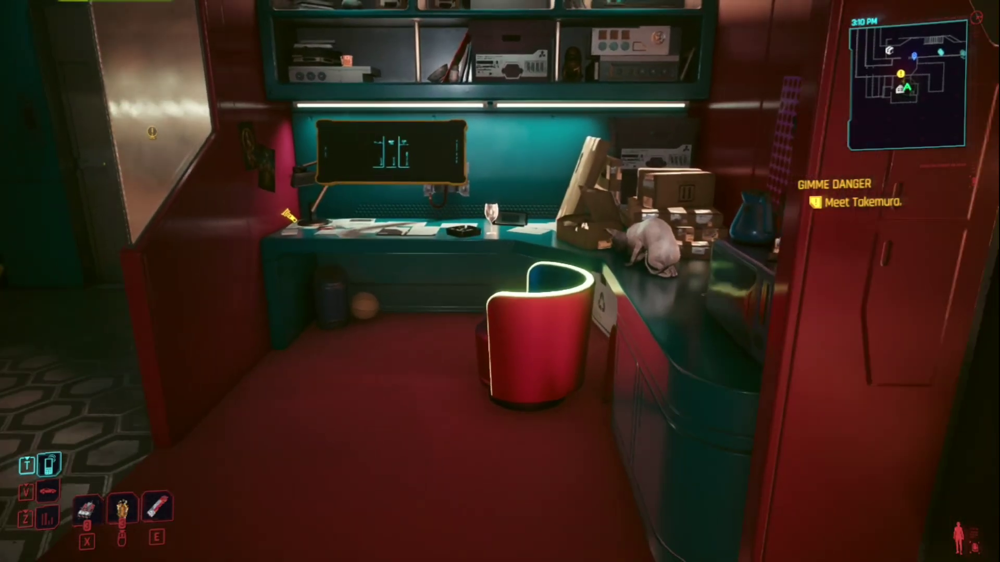
key("w")
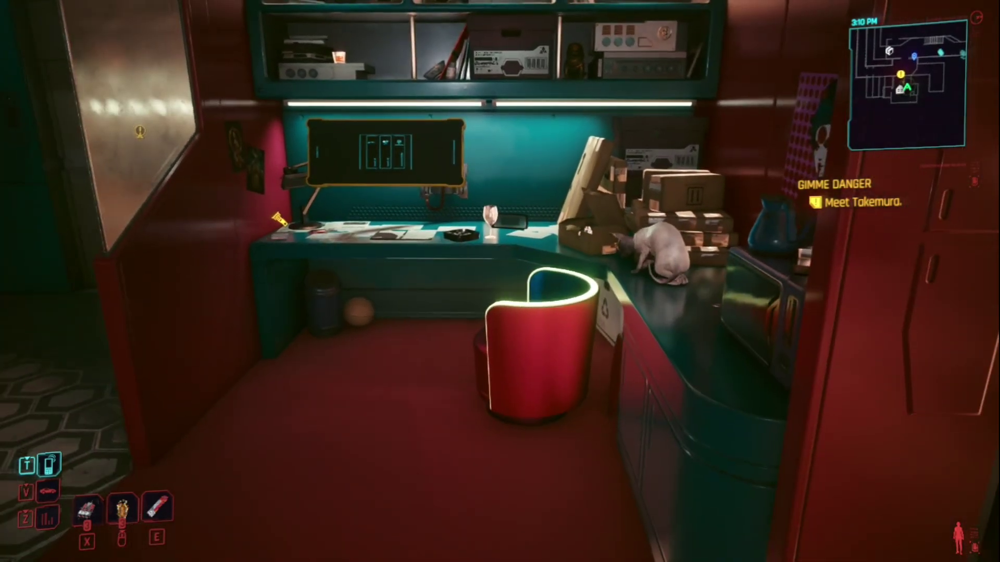
key("s")
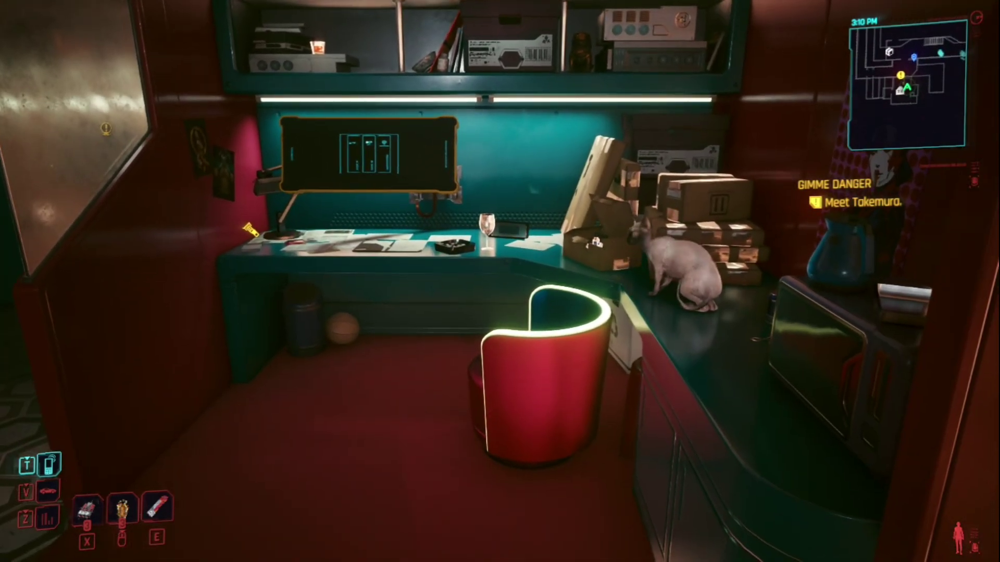
key("a")
key("d")
key("w")
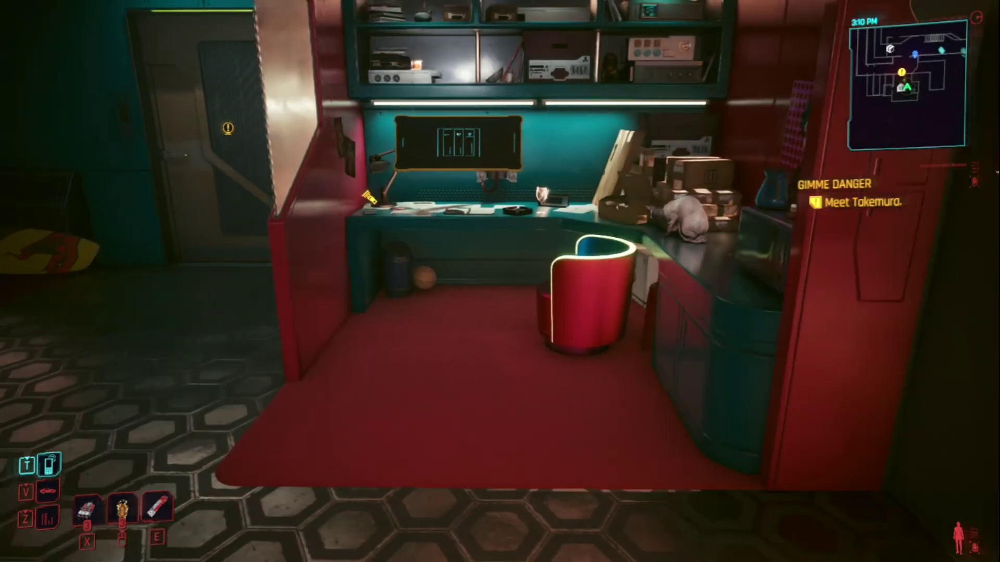
key("s")
key("a")
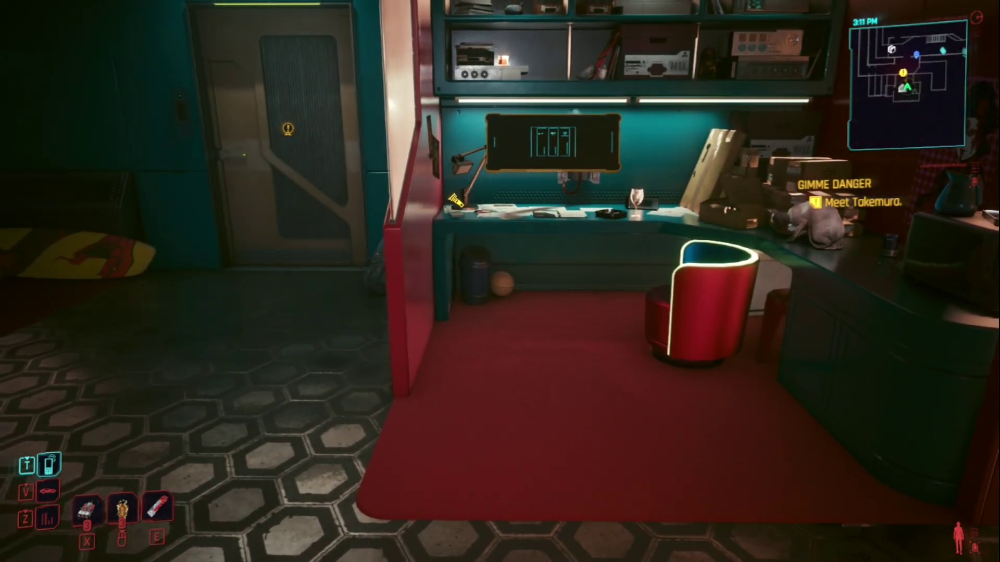
Show the Cyber Engine Tweaks console and its command line for item codes, and close the console and overlay
key("grave")
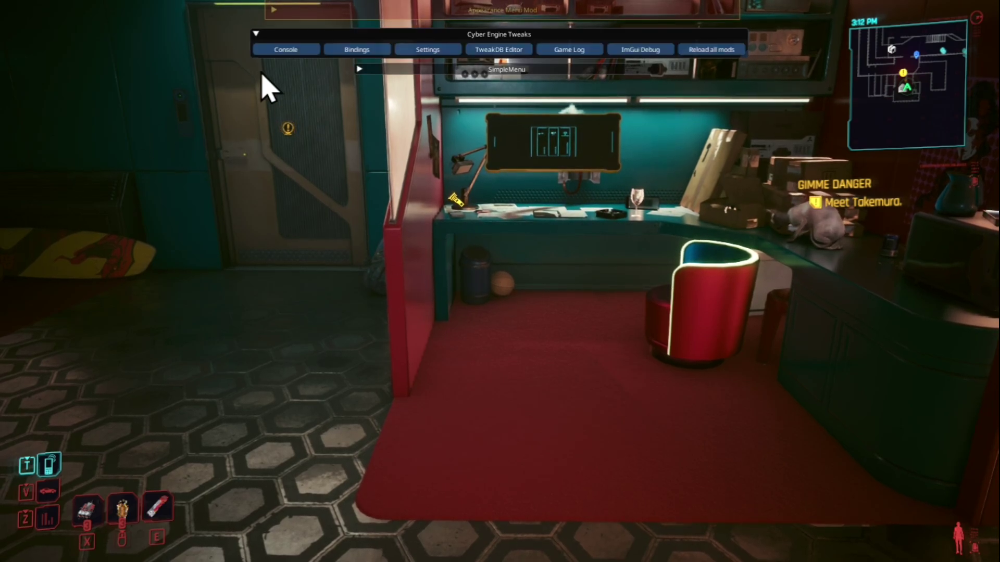
left_click(284, 50)
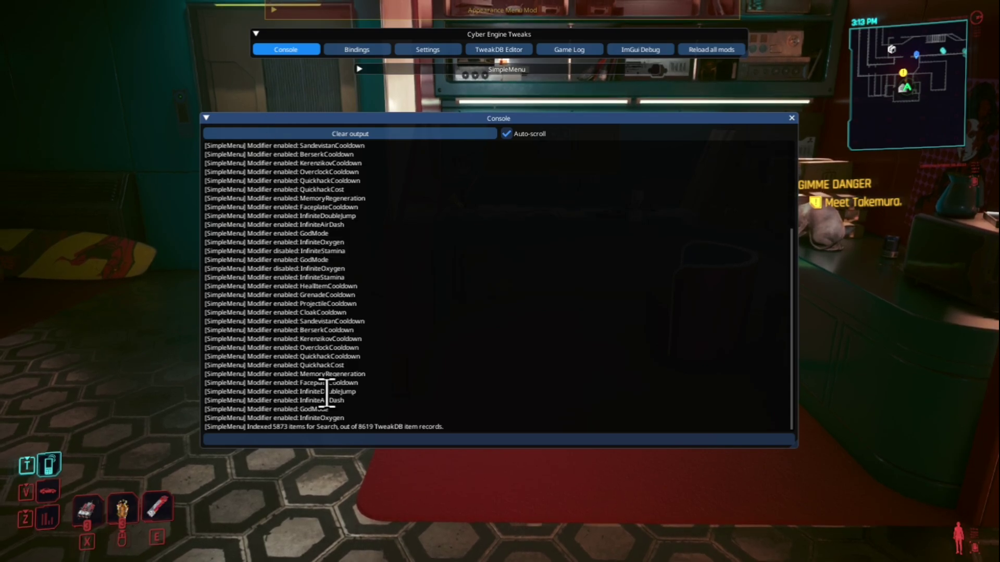
left_click(351, 437)
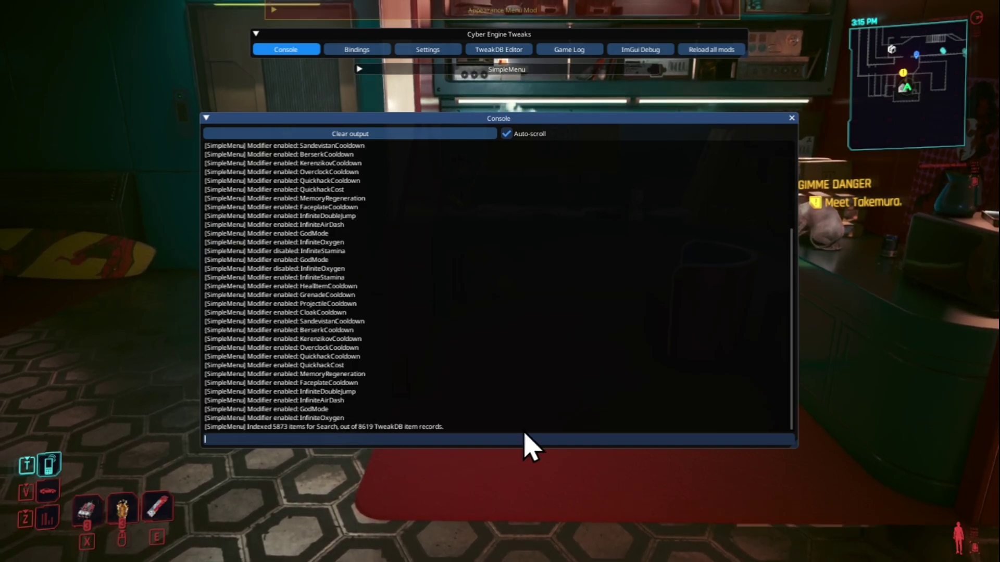
left_click(792, 119)
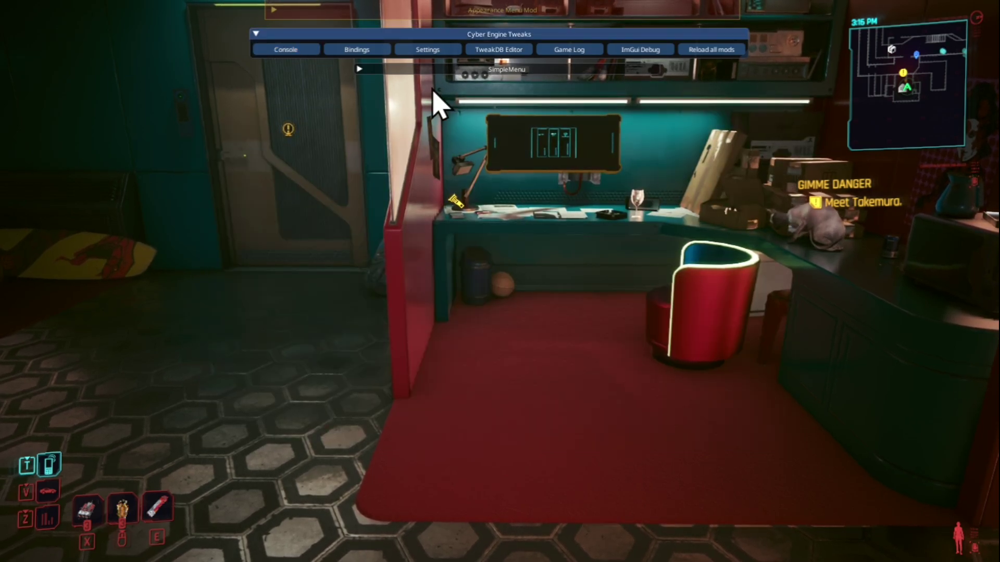
key("grave")
Open the character's inventory from the game menu and go to its wardrobe
key("s")
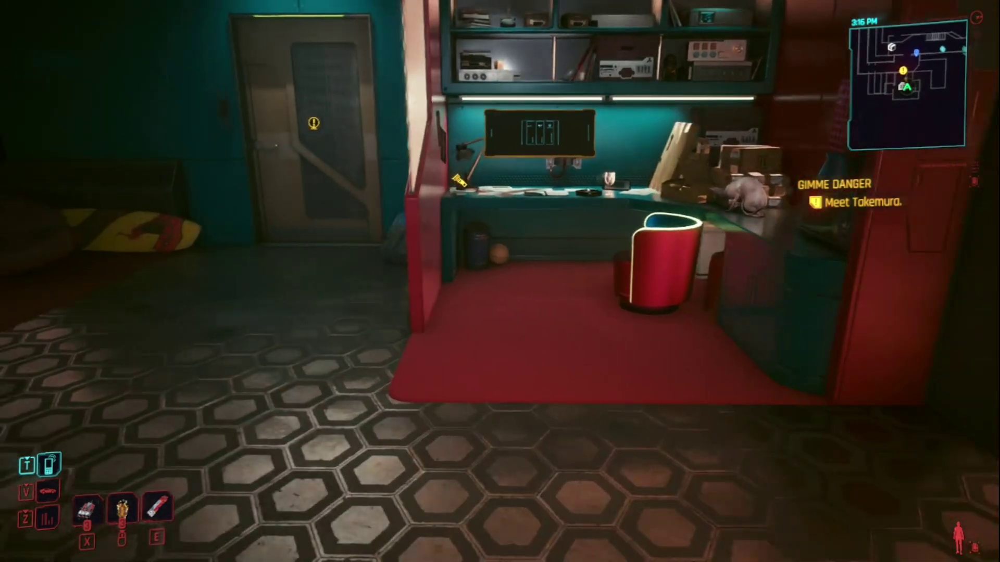
key("d")
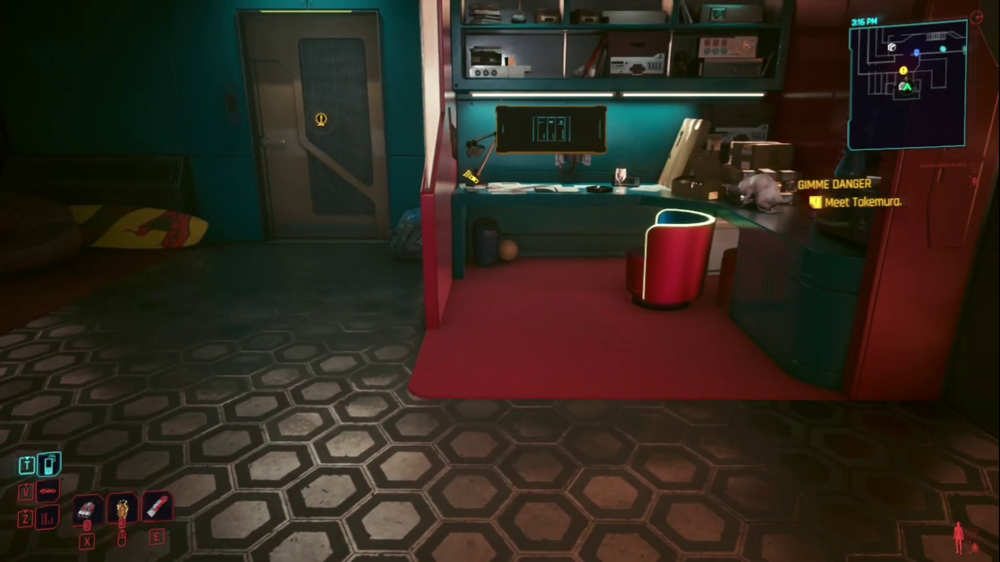
key("i")
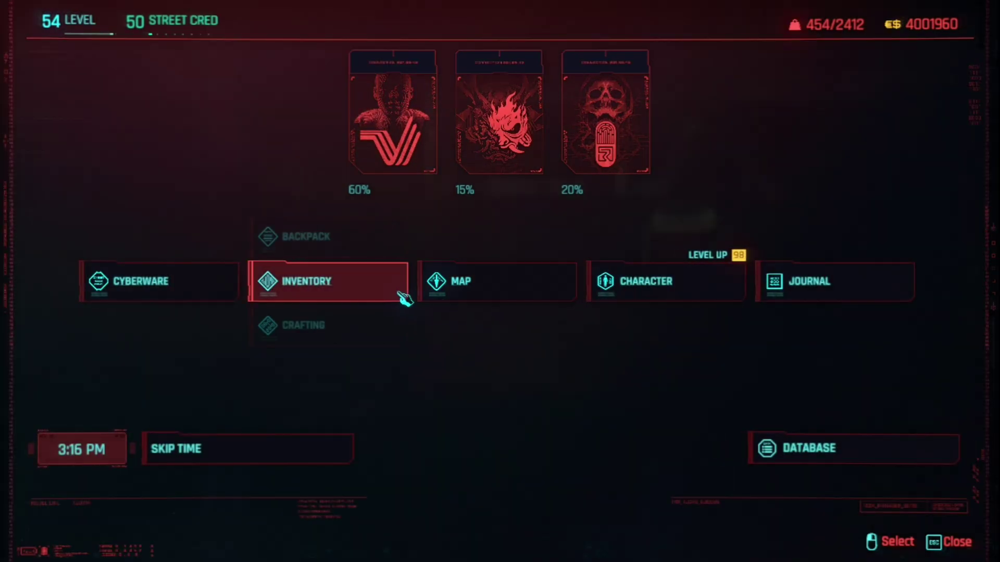
left_click(372, 295)
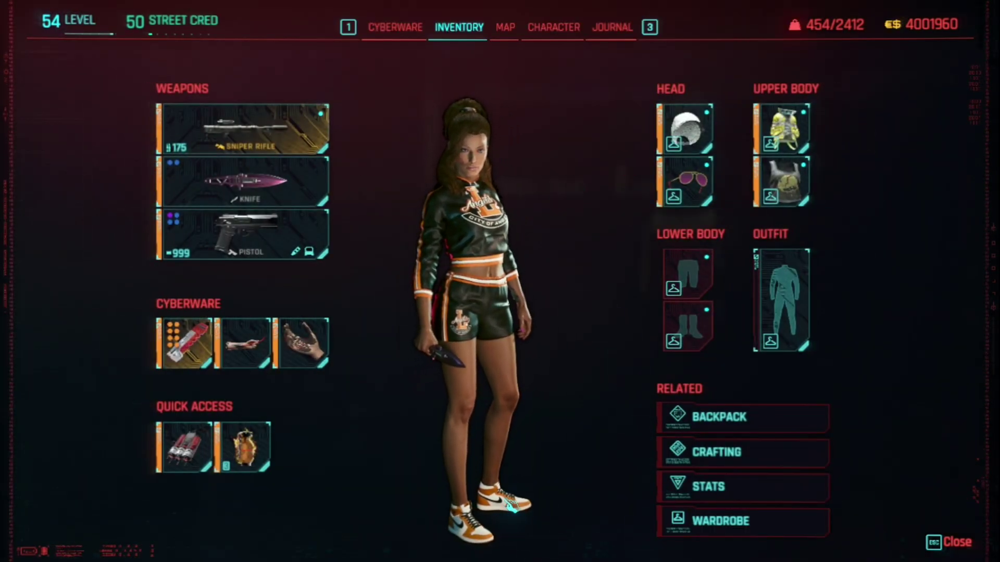
key("1")
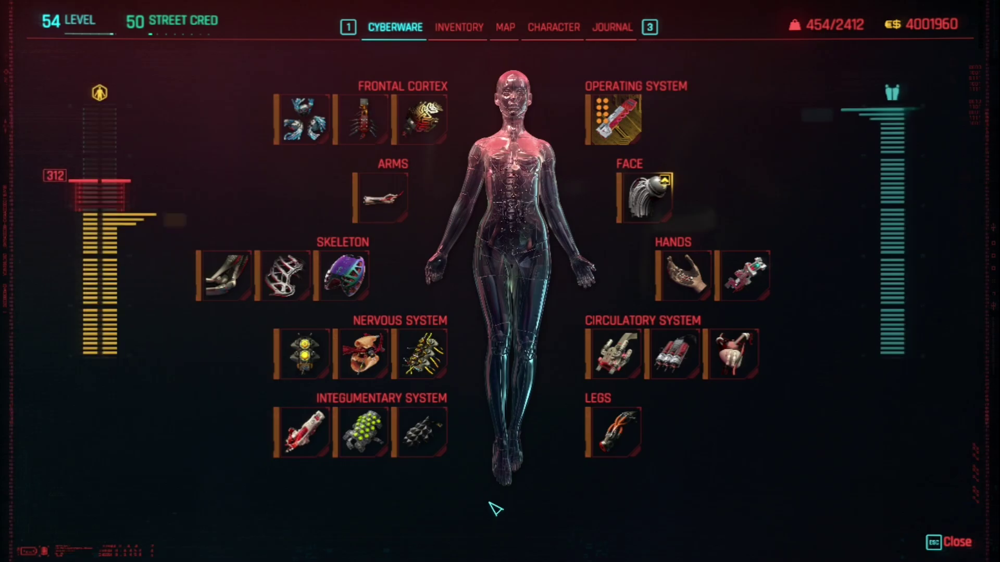
key("Escape")
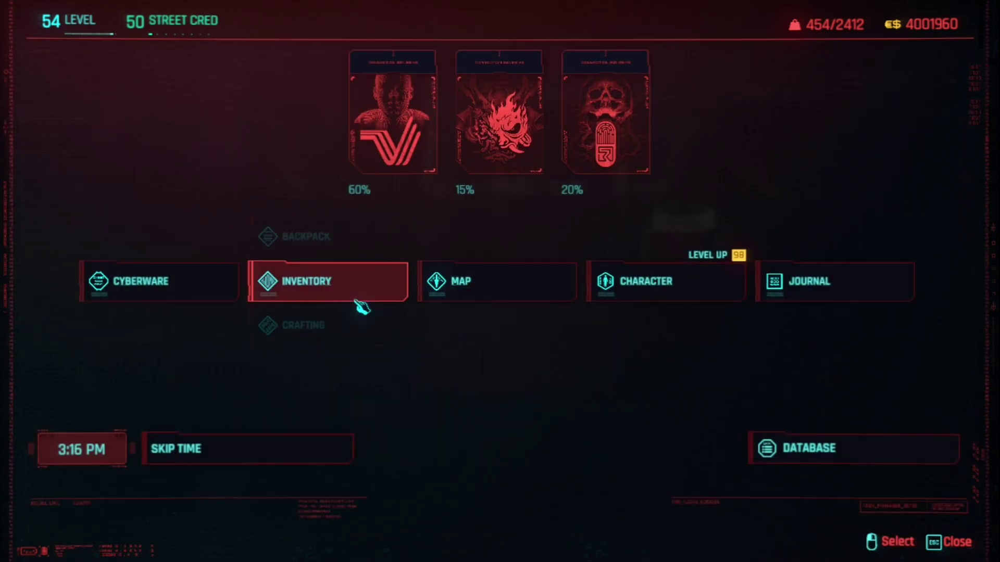
left_click(357, 302)
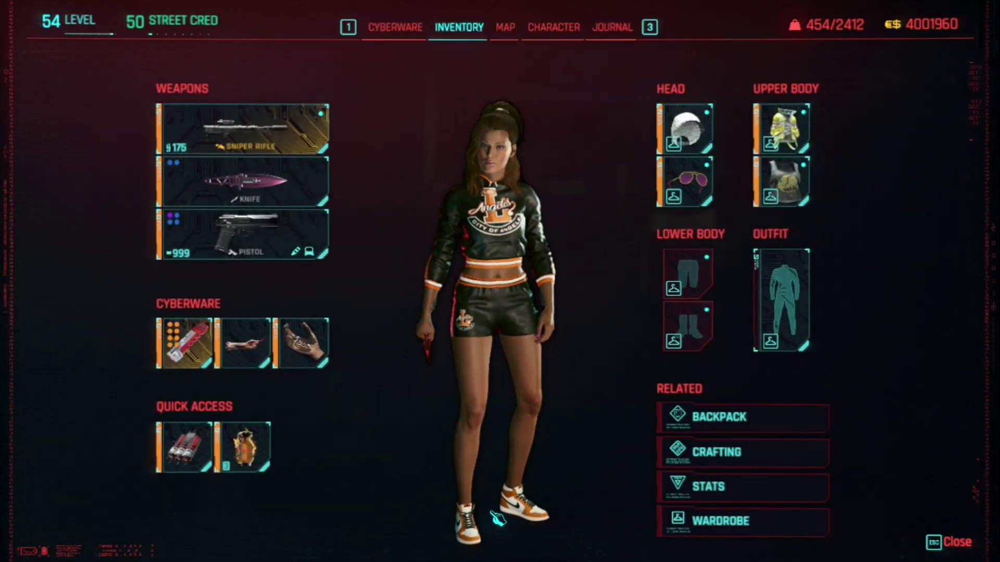
left_click(736, 527)
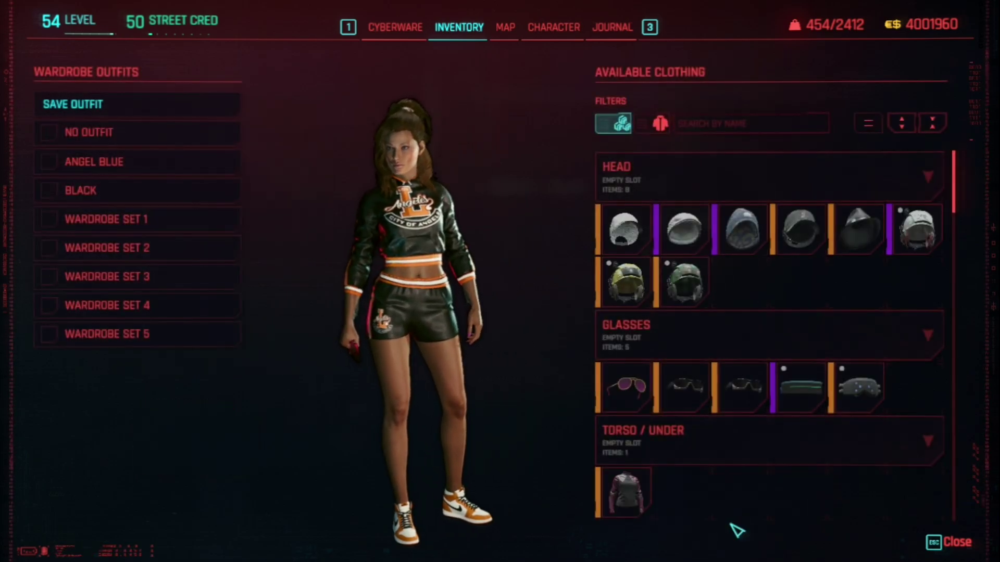
In the wardrobe's Feet section, equip the Veegee Jordan 1s in turn in black, blue, red, white and yellow, ending with yellow
scroll(783, 308, "down", 5)
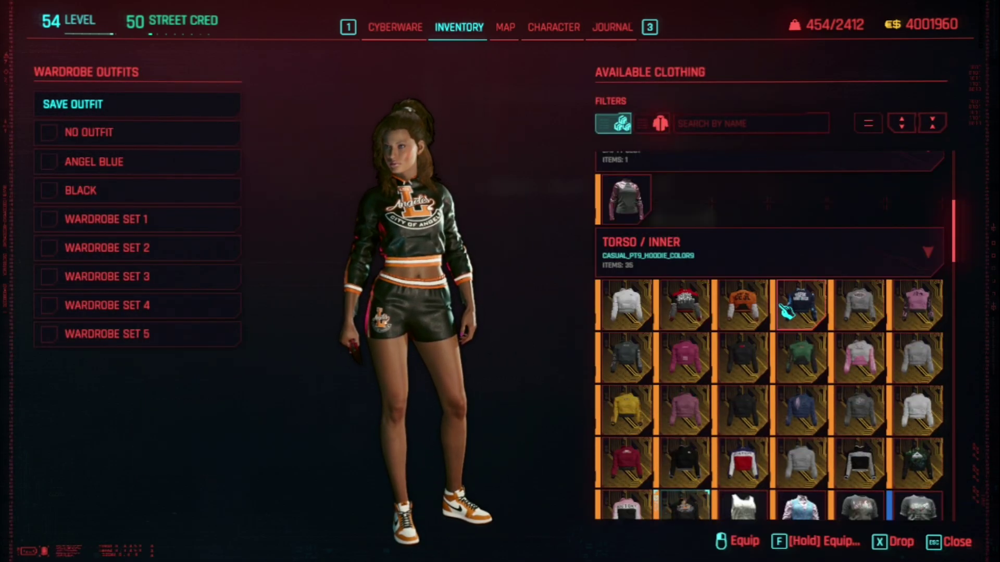
scroll(785, 310, "down", 5)
scroll(785, 310, "up", 3)
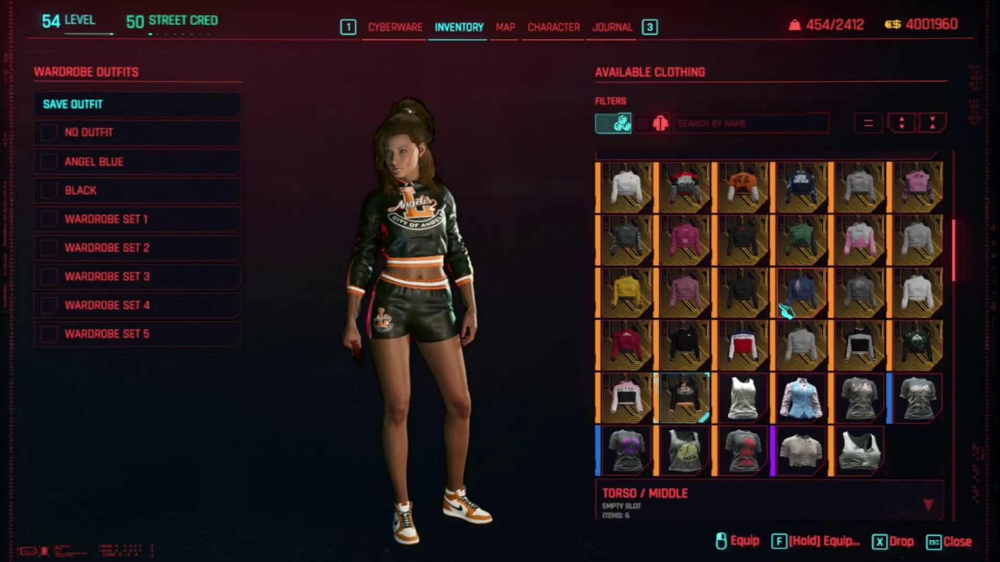
scroll(786, 311, "down", 8)
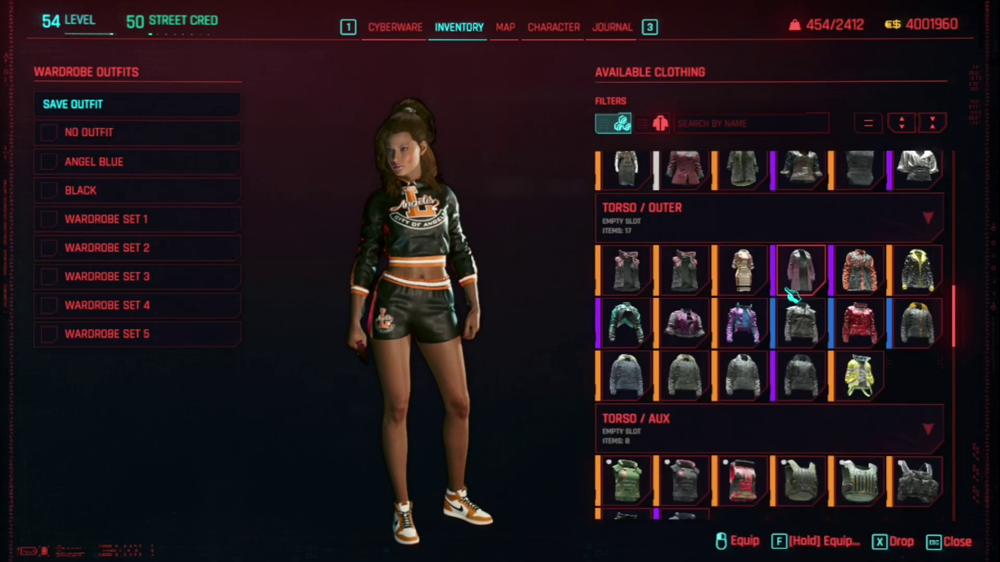
scroll(793, 294, "down", 10)
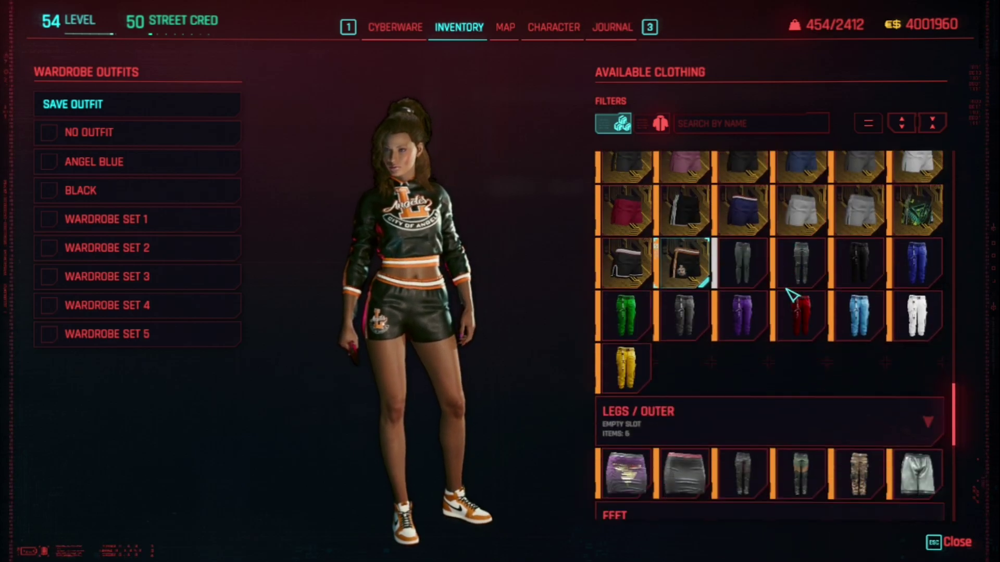
scroll(791, 294, "down", 5)
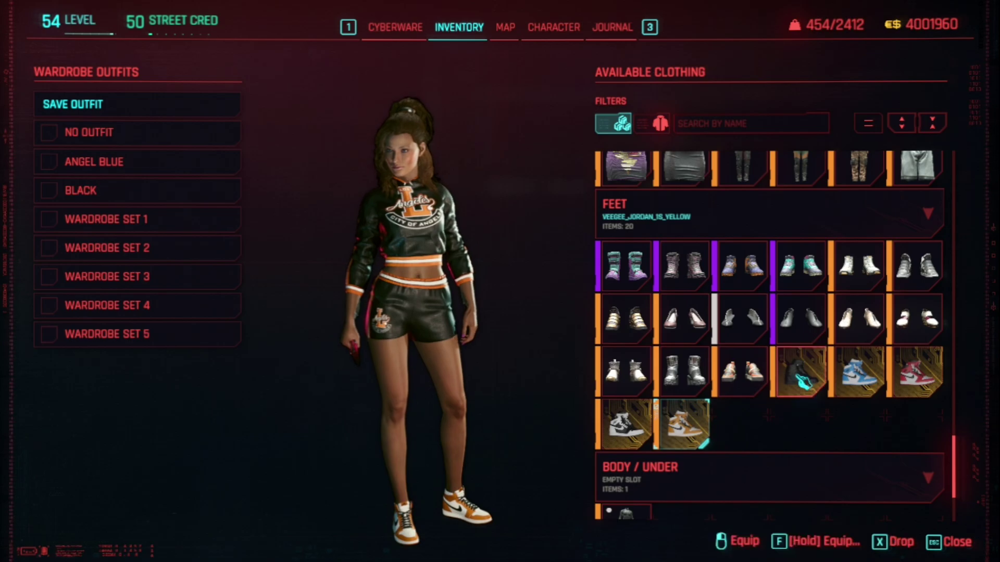
left_click(798, 376)
left_click(869, 383)
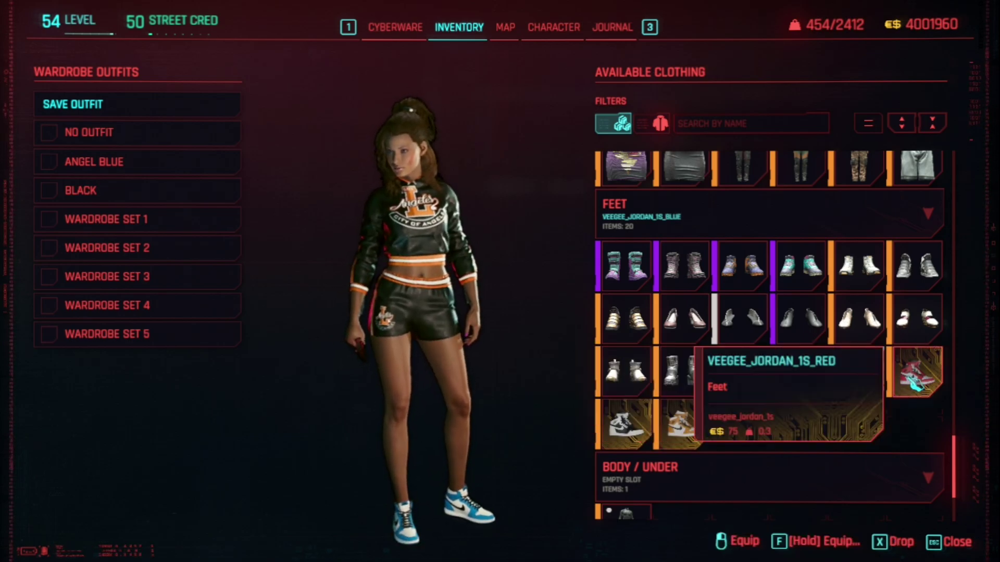
left_click(915, 384)
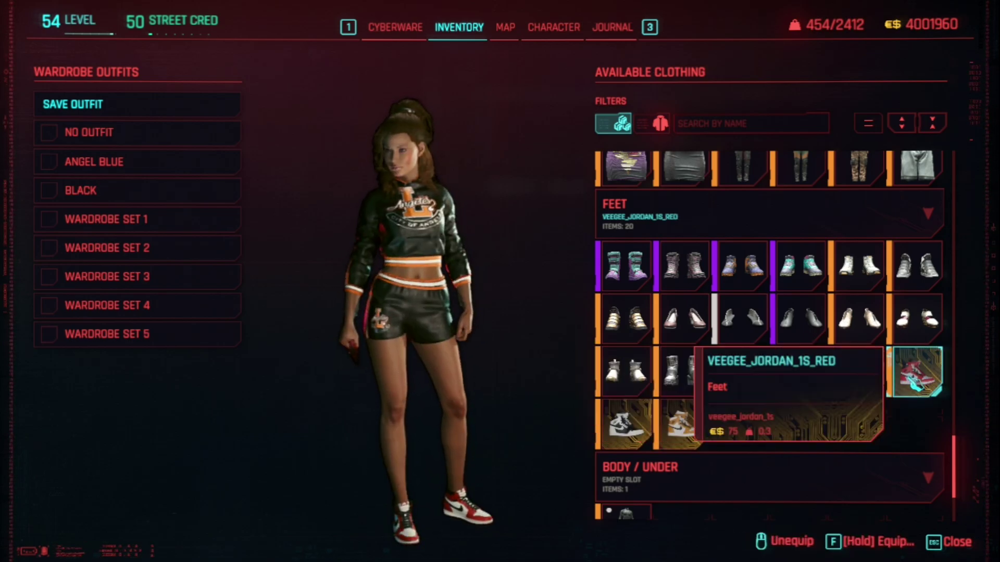
left_click(636, 428)
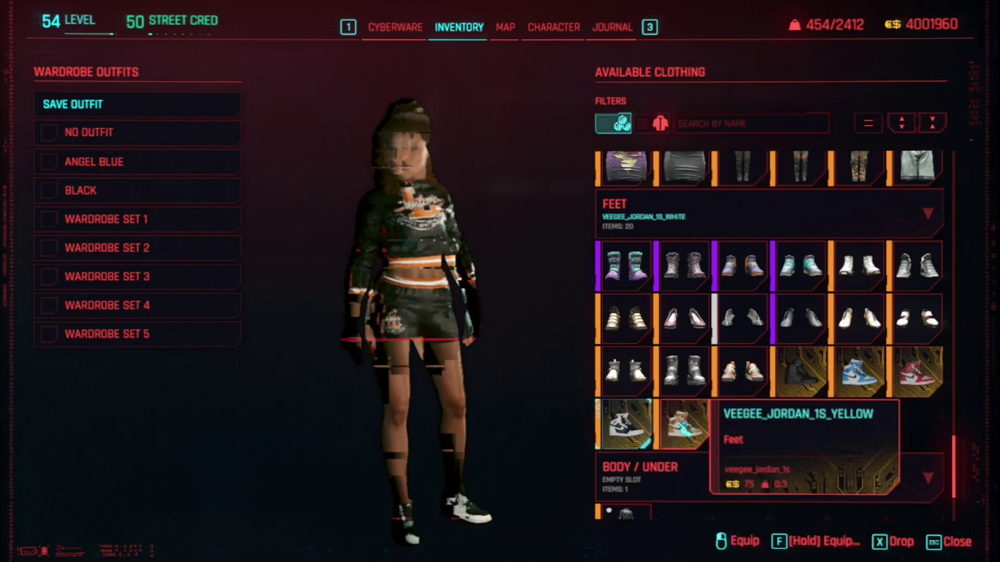
left_click(692, 430)
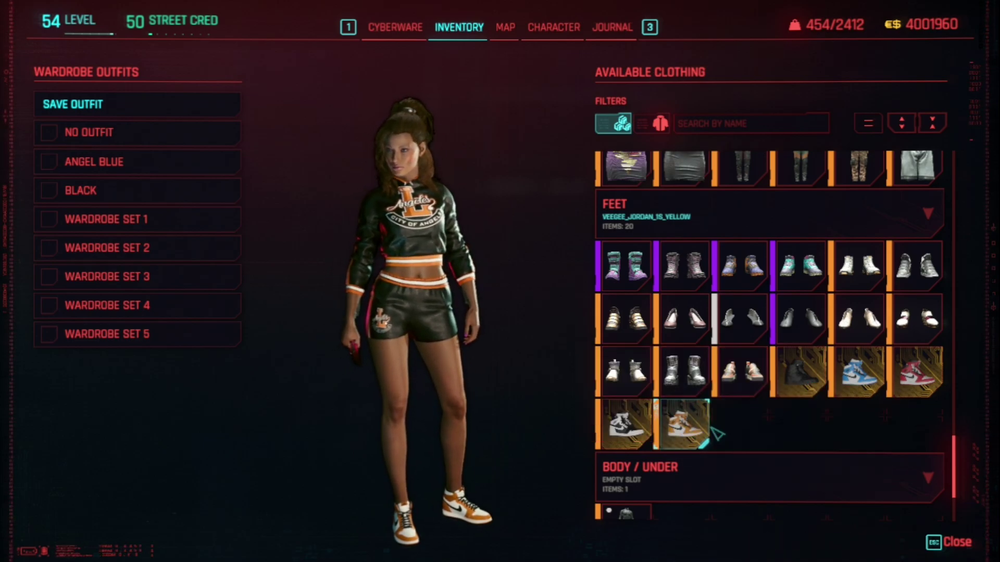
Leave the wardrobe, inventory and game menu to return to the apartment
key("Escape")
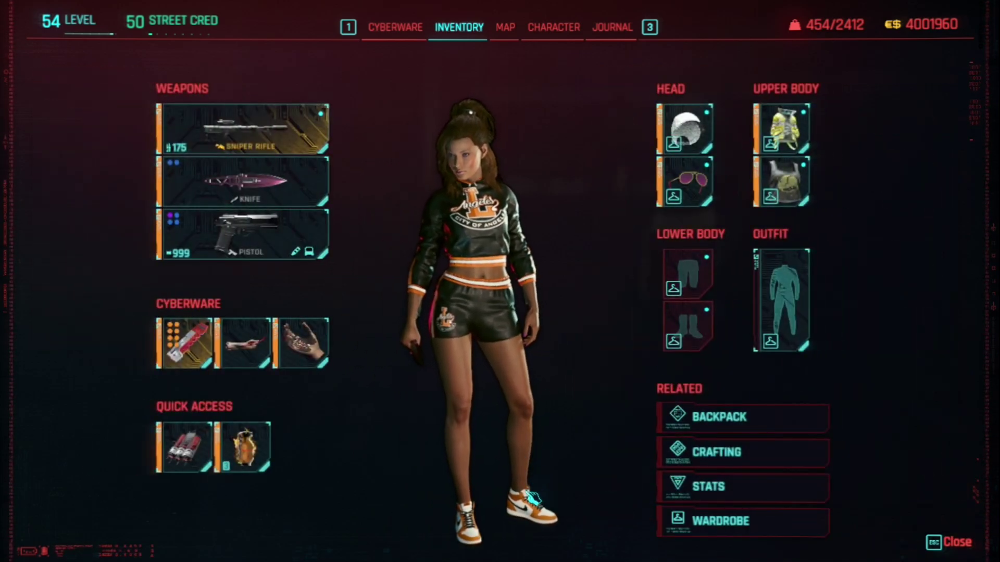
key("Escape")
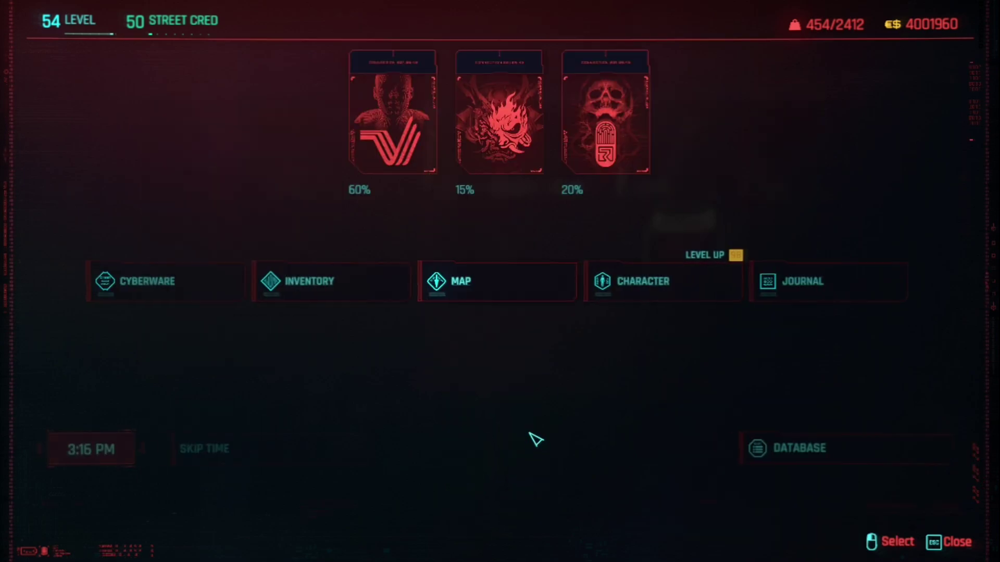
key("Escape")
key("w")
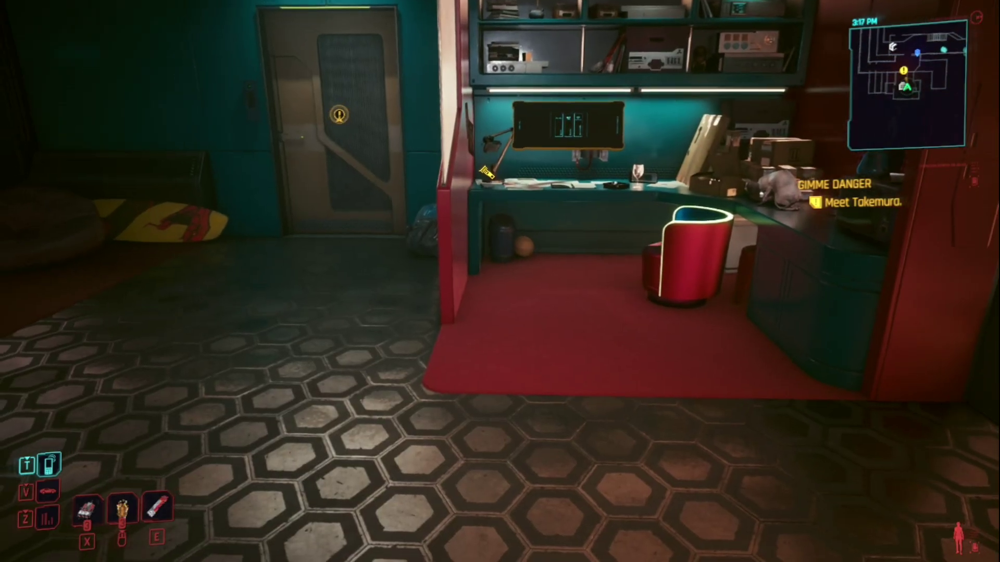
key("s")
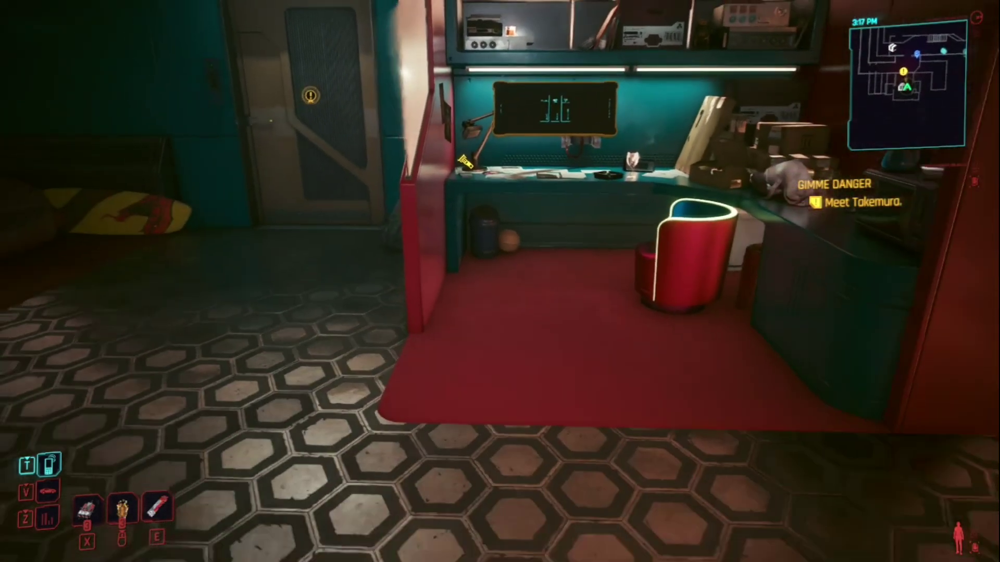
key("w")
key("s")
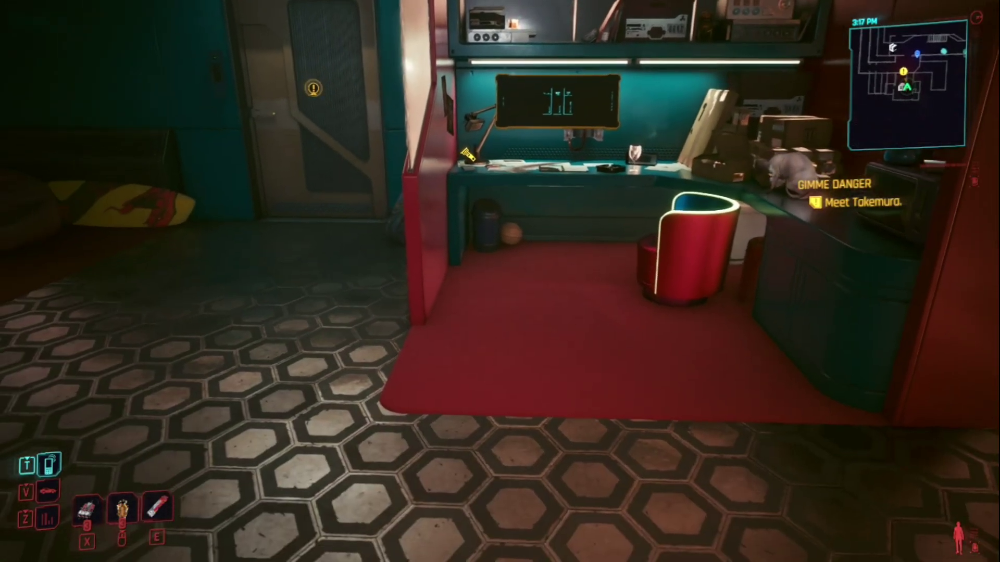
key("w")
key("s")
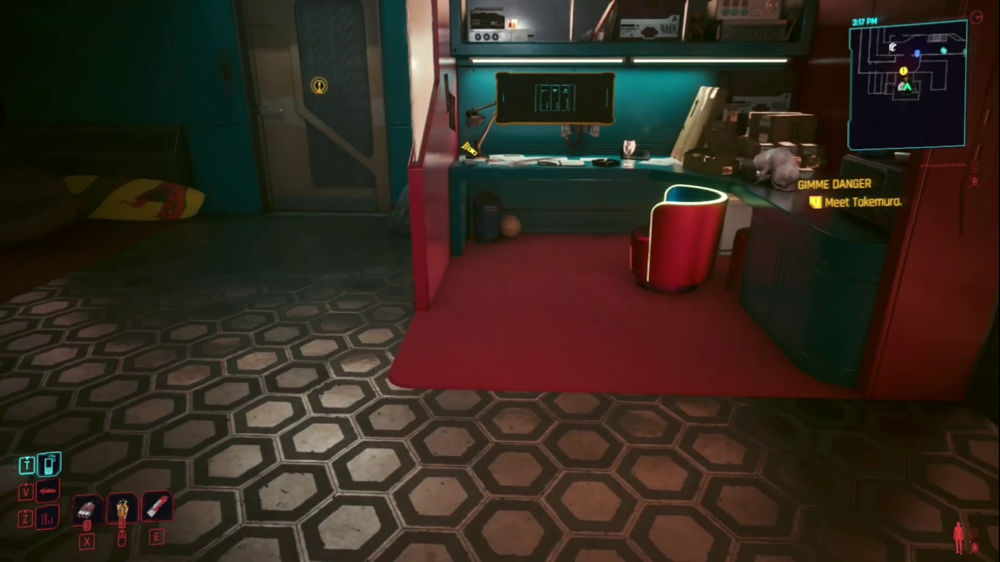
key("w")
key("s")
key("w")
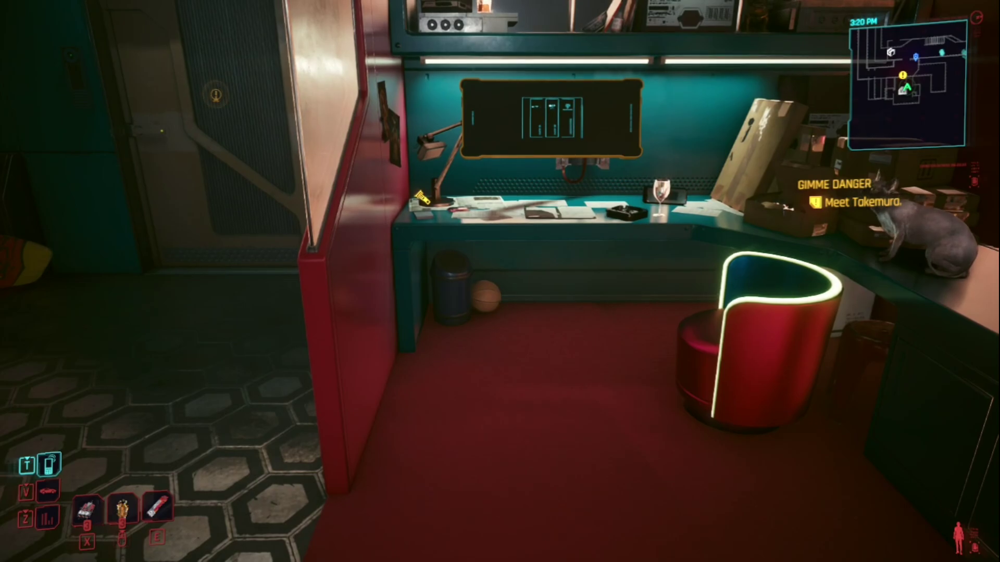